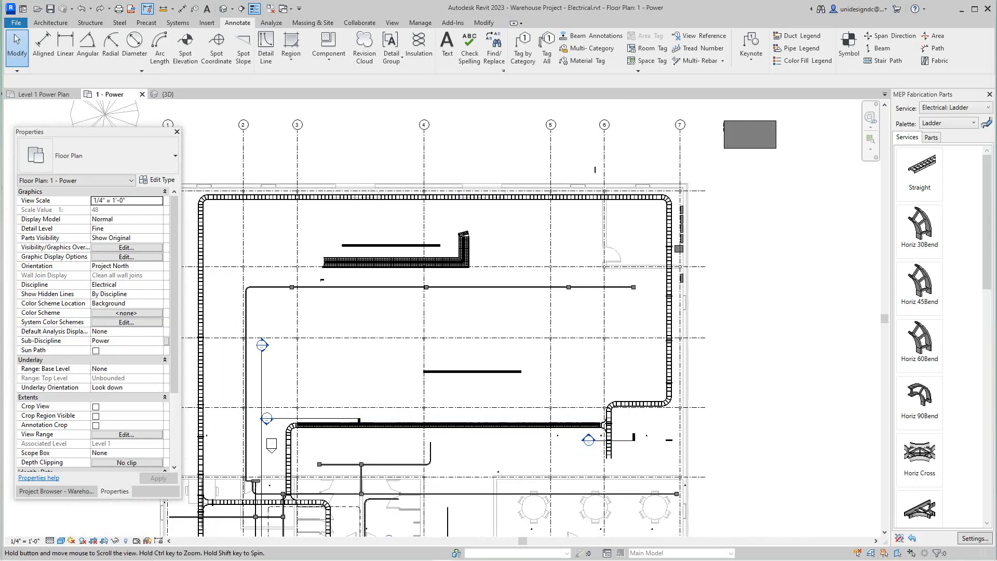
Step: Examine the floor plan around the row of electrical panels between grids 6 and 7
{"action": "middle_click_drag", "start_coordinate": [669, 272], "coordinate": [569, 337]}
{"action": "scroll", "coordinate": [569, 337], "scroll_direction": "up", "scroll_amount": 4}
{"action": "middle_click_drag", "start_coordinate": [619, 283], "coordinate": [591, 358]}
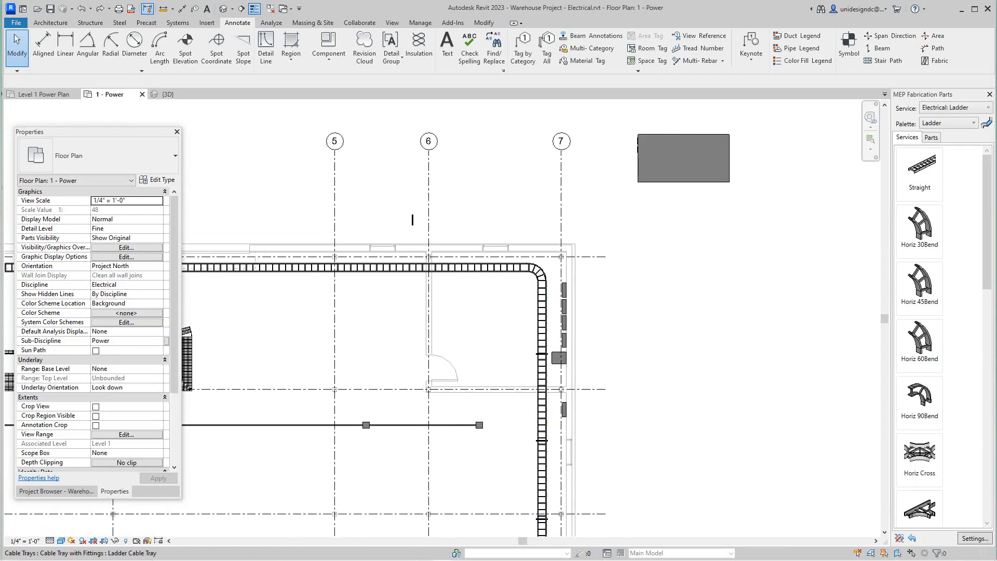
{"action": "scroll", "coordinate": [592, 359], "scroll_direction": "up", "scroll_amount": 3}
{"action": "middle_click", "coordinate": [591, 358]}
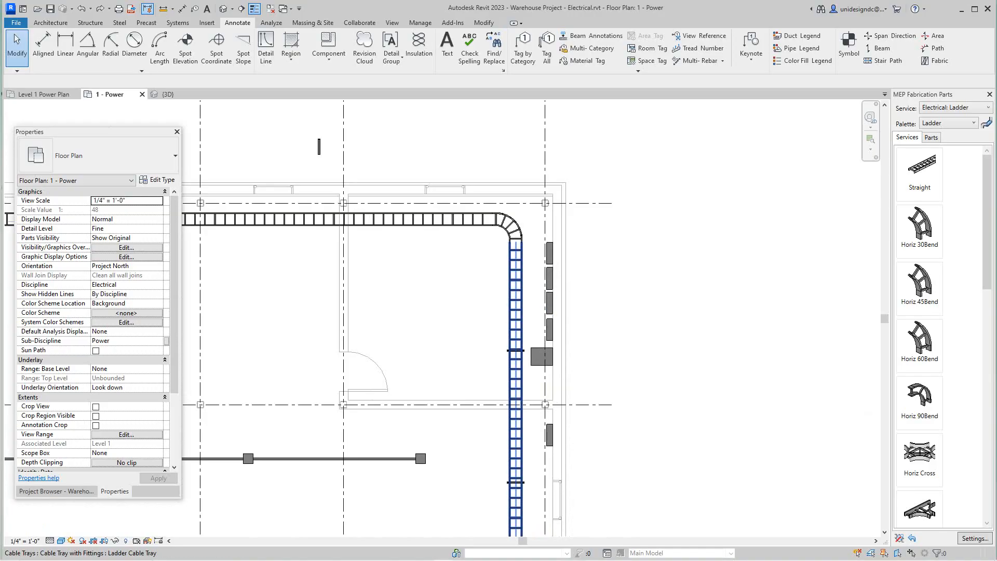
{"action": "scroll", "coordinate": [319, 147], "scroll_direction": "down", "scroll_amount": 5}
{"action": "scroll", "coordinate": [457, 245], "scroll_direction": "up", "scroll_amount": 4}
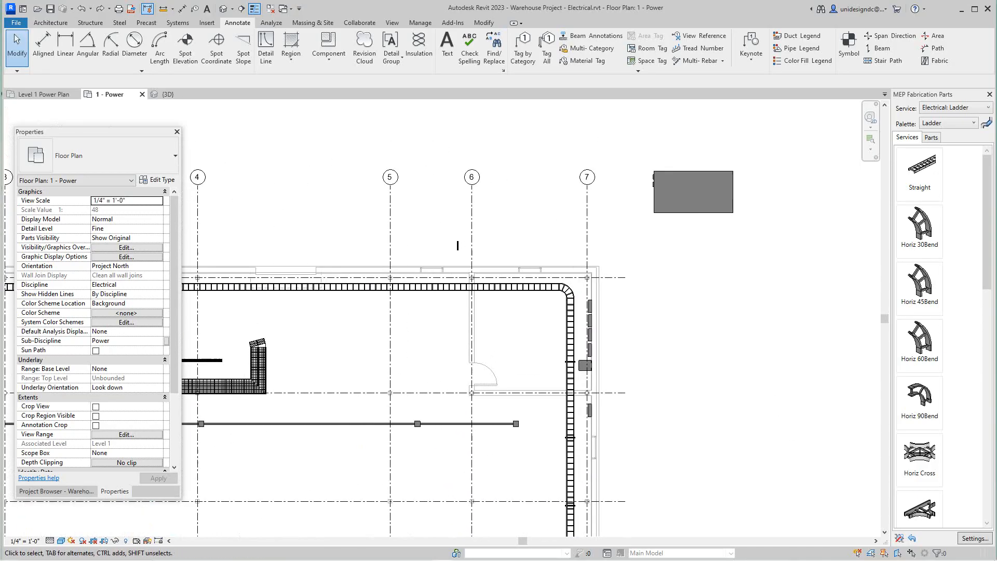
{"action": "scroll", "coordinate": [457, 245], "scroll_direction": "up", "scroll_amount": 4}
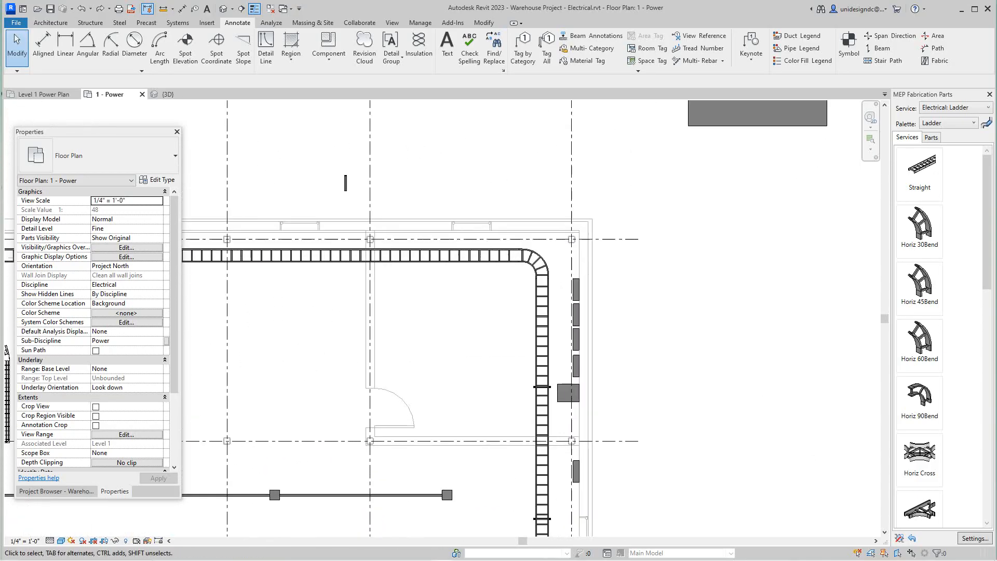
{"action": "scroll", "coordinate": [460, 342], "scroll_direction": "down", "scroll_amount": 1}
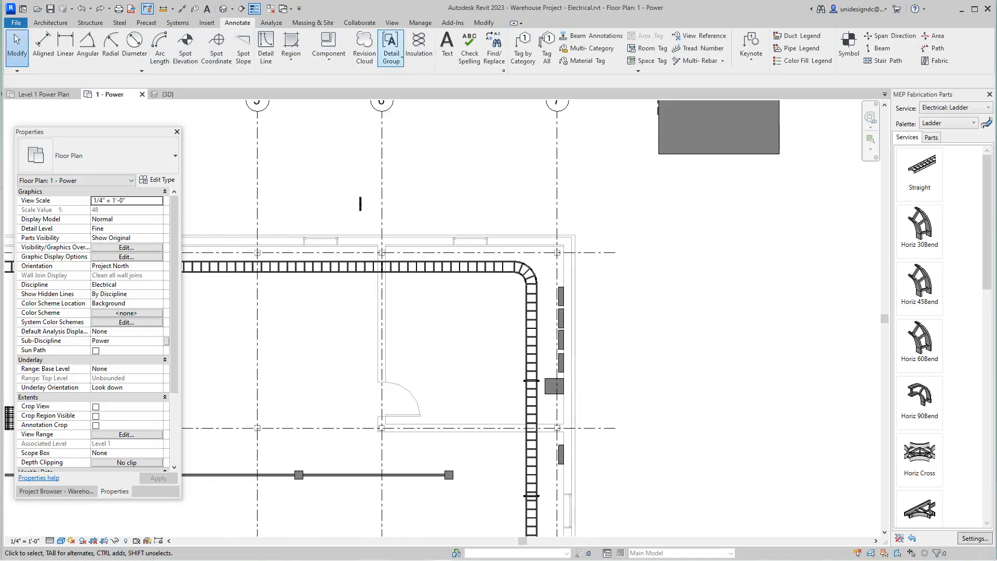
Step: Start a section and set its type to Detail View: Detail
{"action": "left_click", "coordinate": [392, 23]}
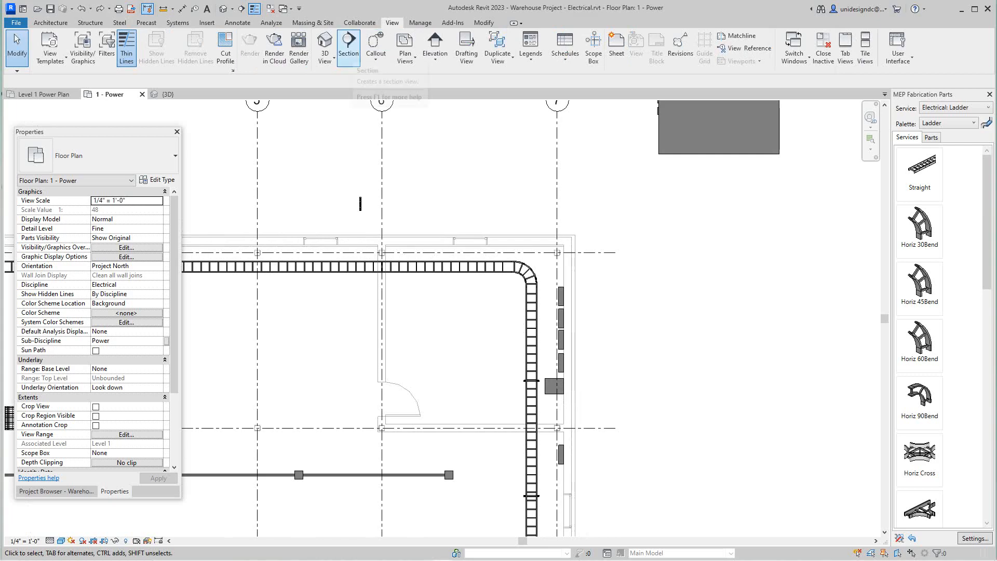
{"action": "left_click", "coordinate": [348, 49]}
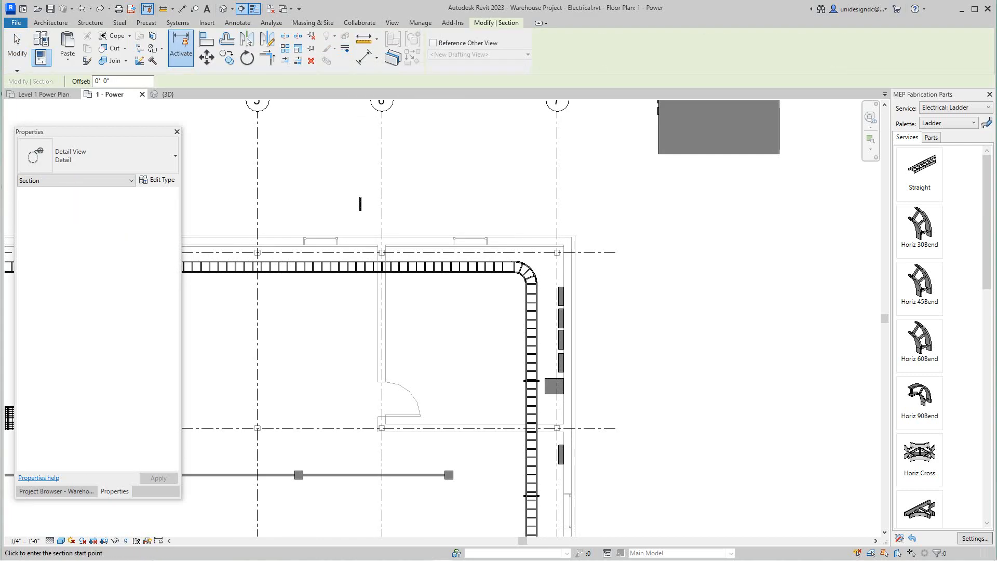
{"action": "left_click", "coordinate": [97, 155]}
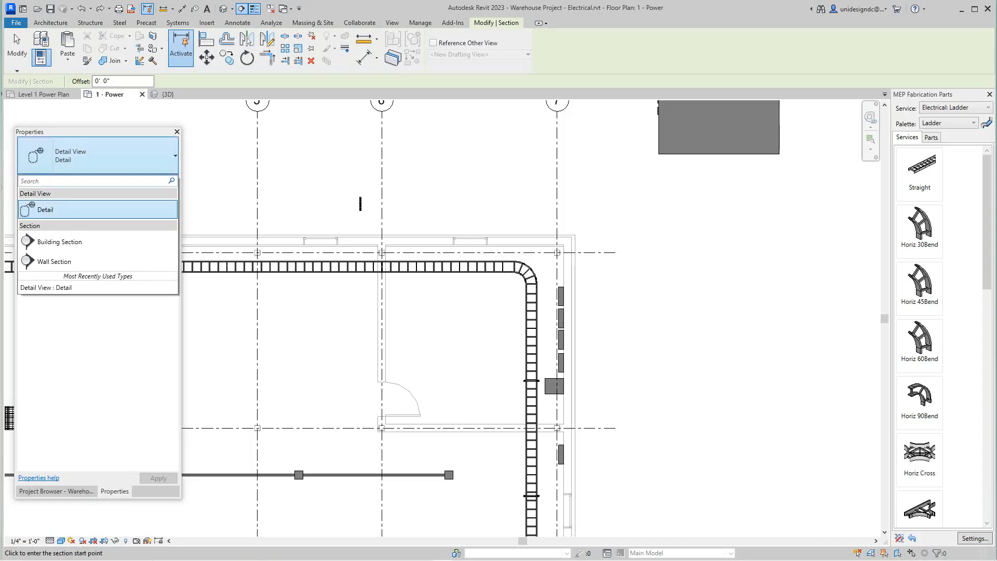
{"action": "left_click", "coordinate": [54, 261]}
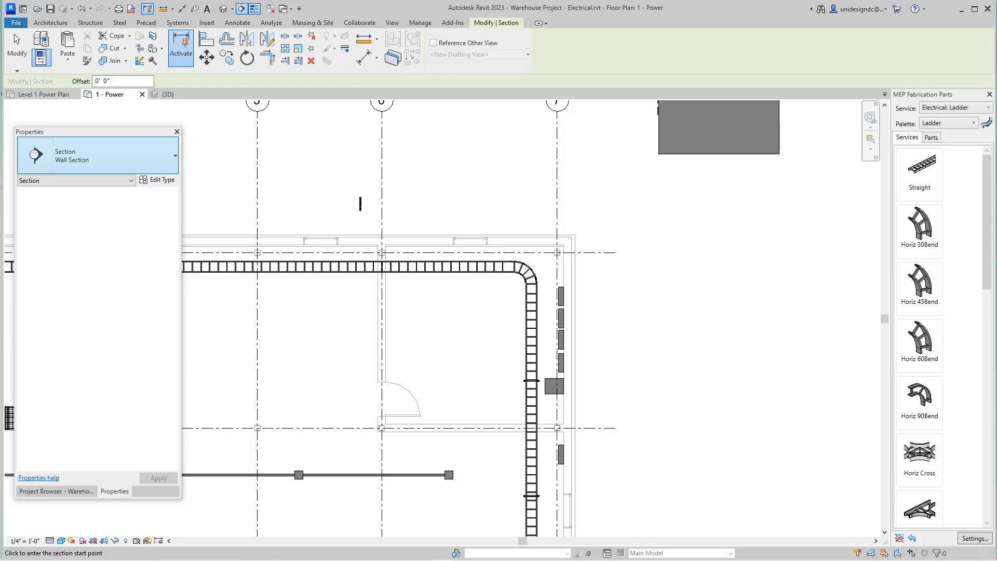
{"action": "left_click", "coordinate": [98, 155]}
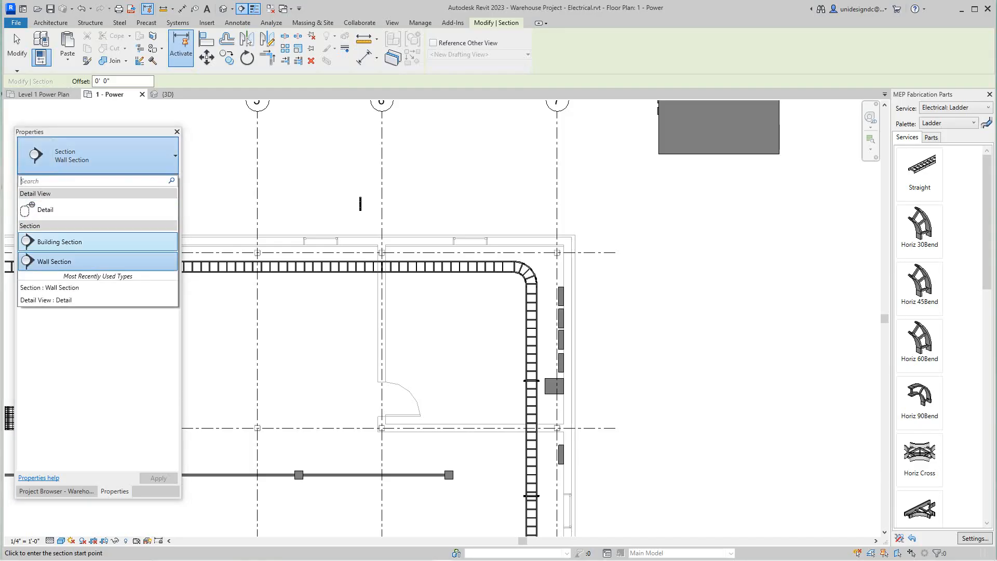
{"action": "left_click", "coordinate": [46, 209]}
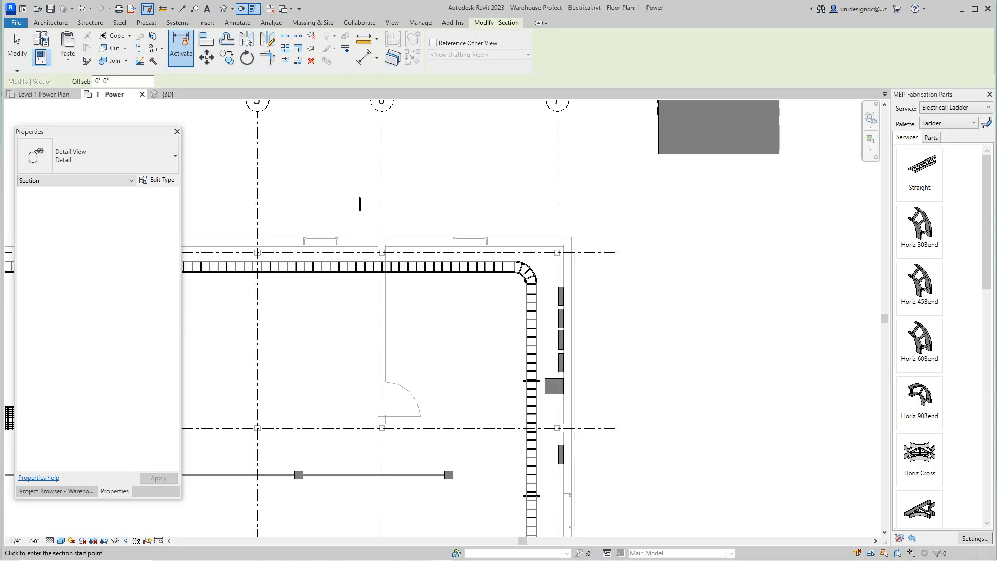
{"action": "scroll", "coordinate": [645, 398], "scroll_direction": "up", "scroll_amount": 4}
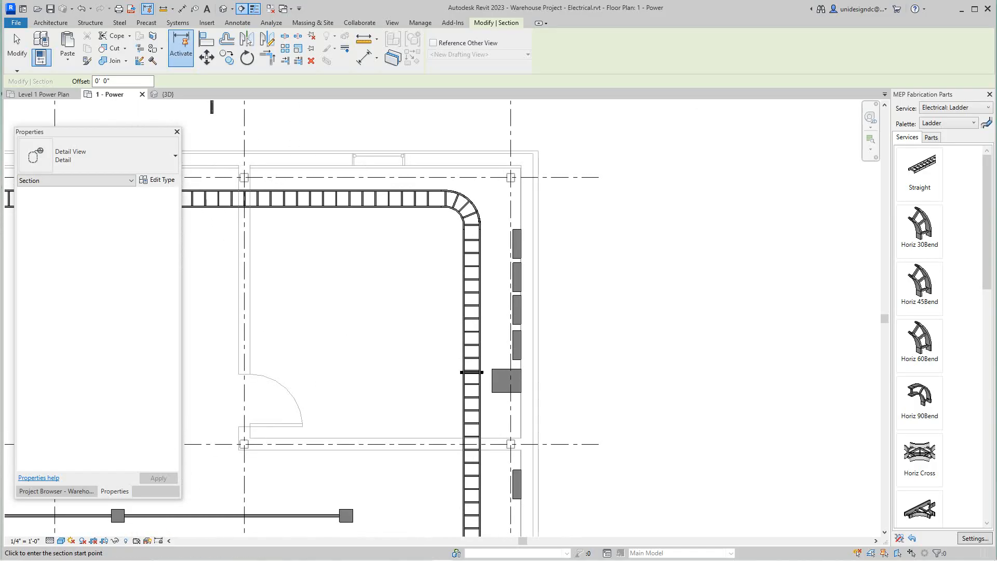
{"action": "left_click", "coordinate": [449, 220]}
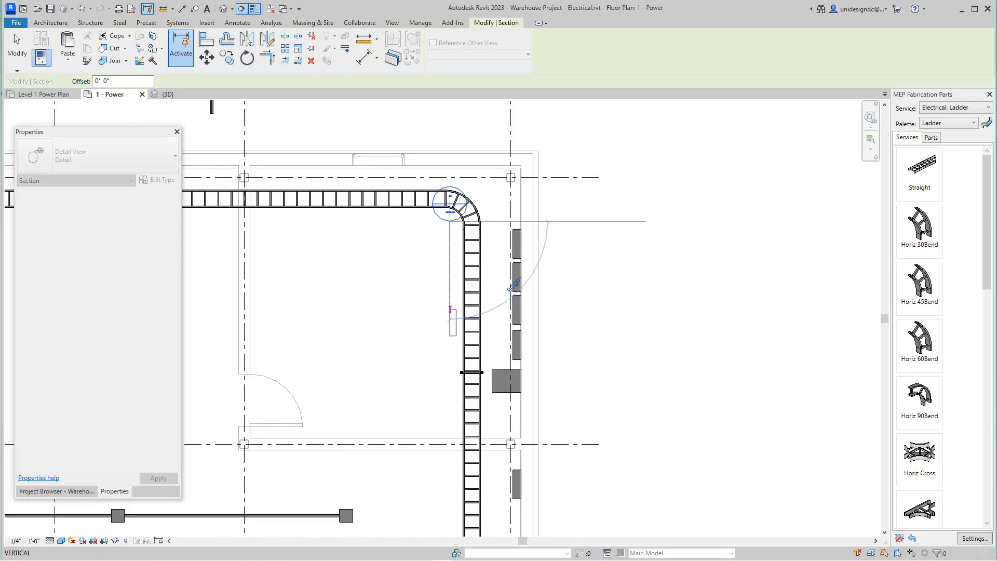
{"action": "right_click", "coordinate": [449, 311]}
{"action": "left_click", "coordinate": [473, 317]}
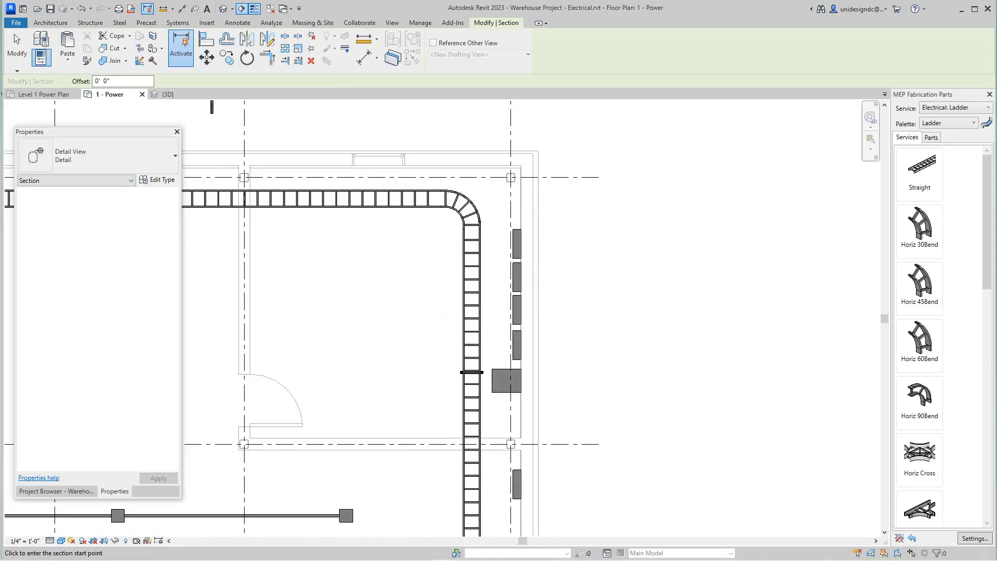
Step: Draw a vertical detail section in front of the panels along grid 7, from outside the upper wall to below the last panel in the room
{"action": "left_click", "coordinate": [455, 139]}
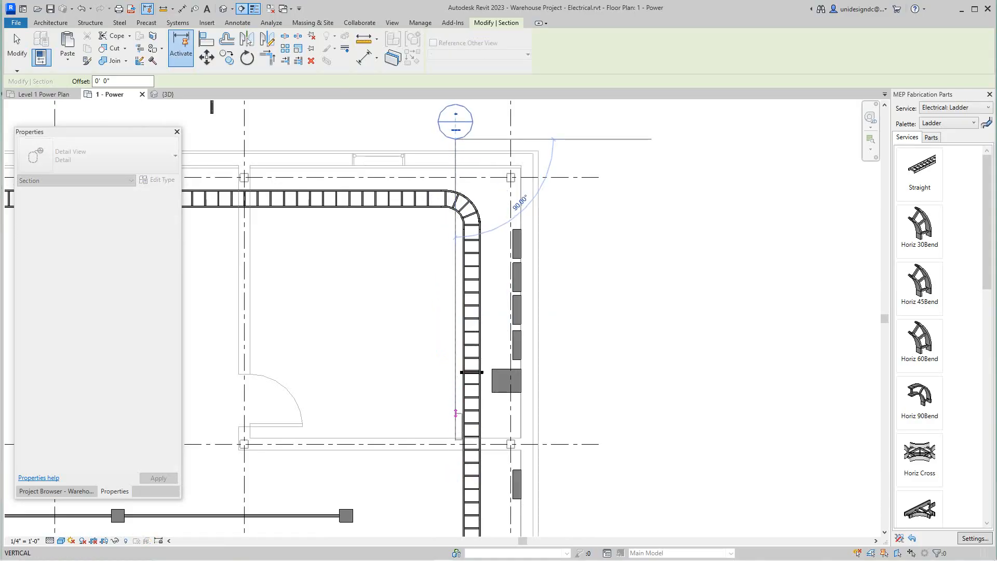
{"action": "left_click", "coordinate": [455, 406]}
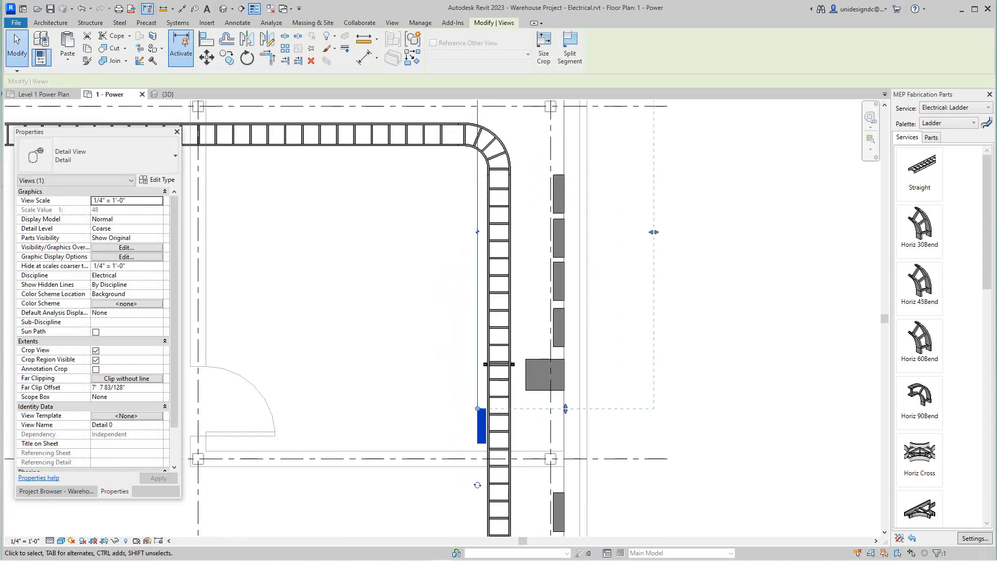
{"action": "scroll", "coordinate": [394, 381], "scroll_direction": "down", "scroll_amount": 2}
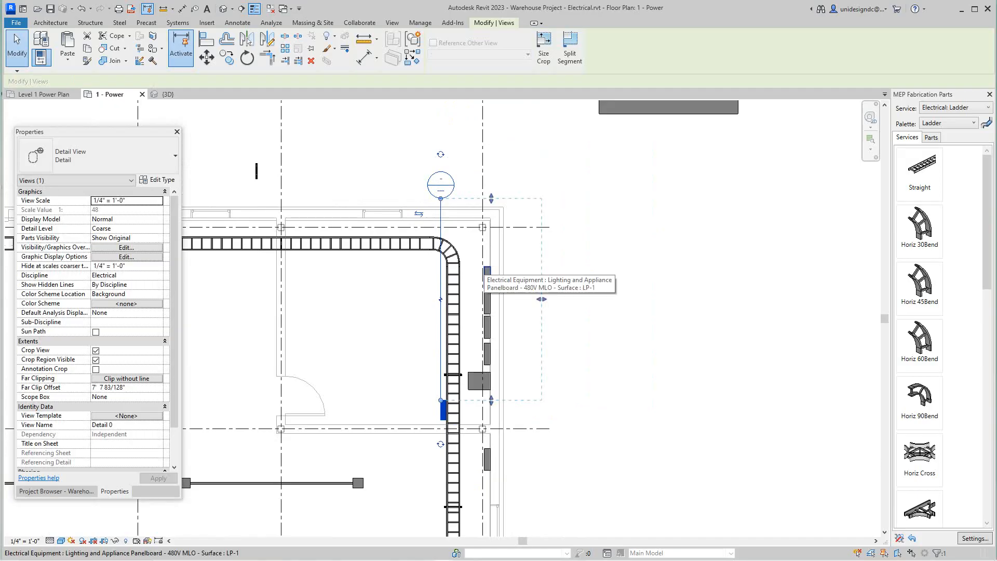
{"action": "left_click_drag", "start_coordinate": [129, 134], "coordinate": [149, 128]}
{"action": "key", "text": "Escape"}
{"action": "scroll", "coordinate": [112, 321], "scroll_direction": "down", "scroll_amount": 4}
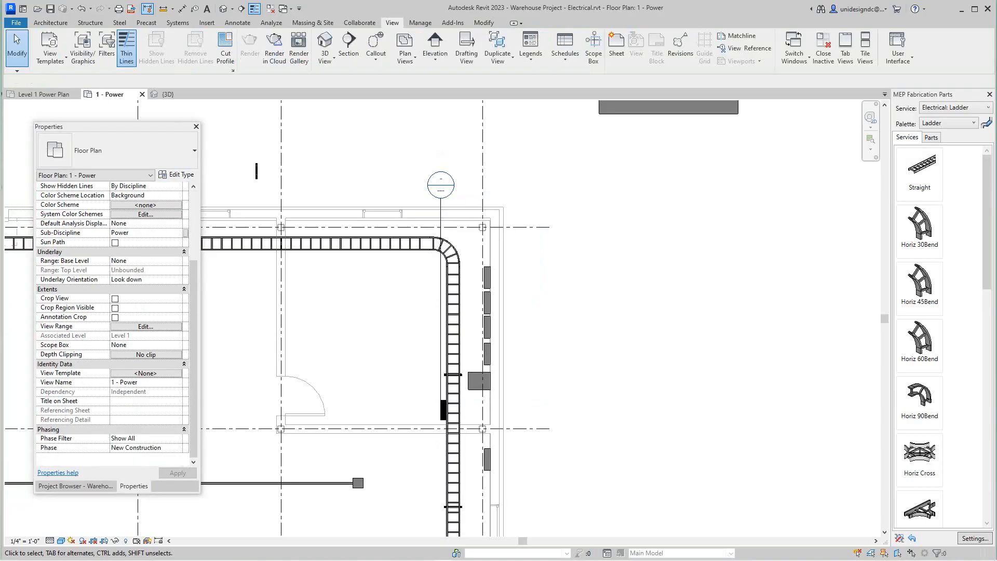
Step: Expand the detail views in the project's view list and open Detail 0
{"action": "left_click", "coordinate": [75, 486]}
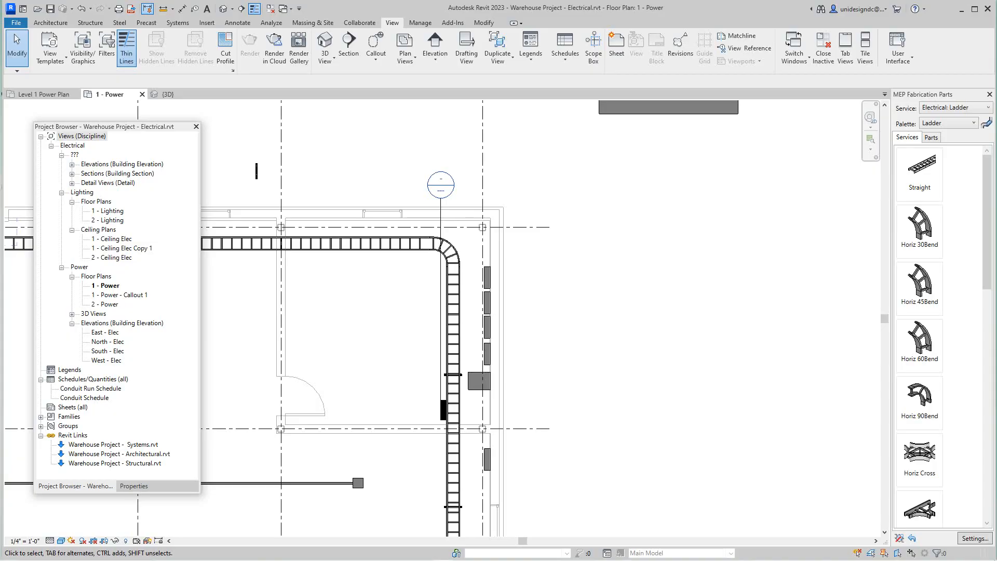
{"action": "left_click_drag", "start_coordinate": [137, 127], "coordinate": [168, 136]}
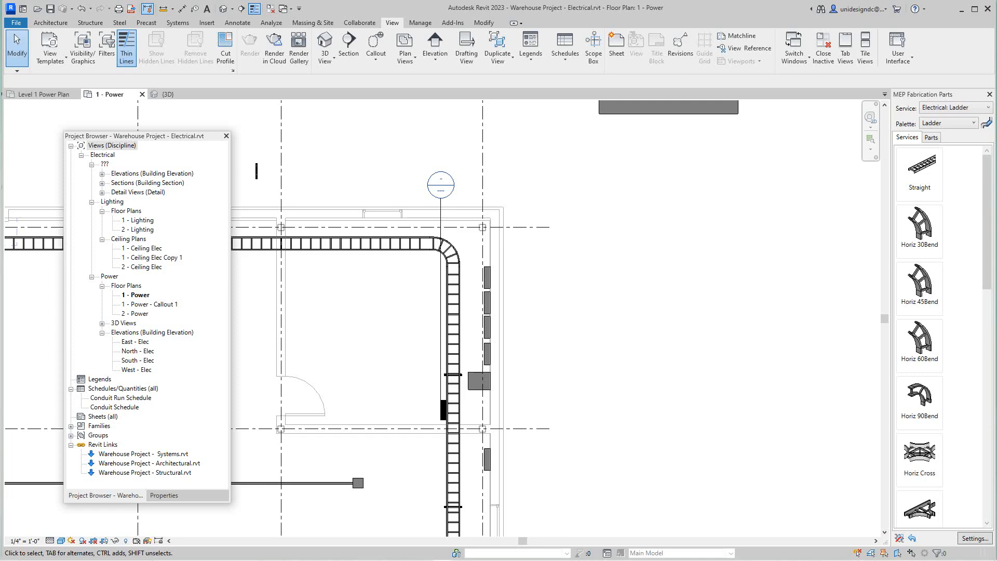
{"action": "left_click", "coordinate": [102, 193]}
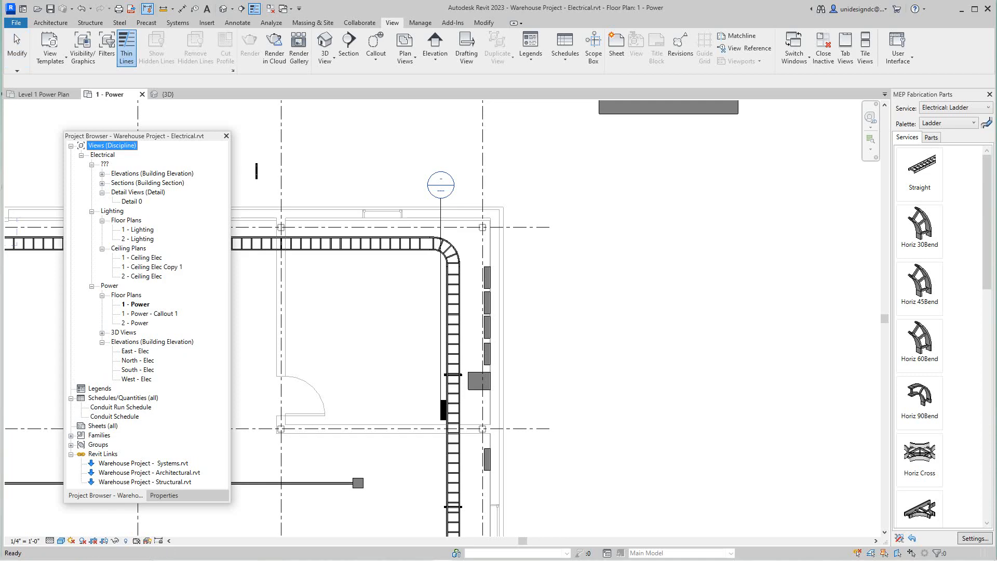
{"action": "double_click", "coordinate": [132, 201]}
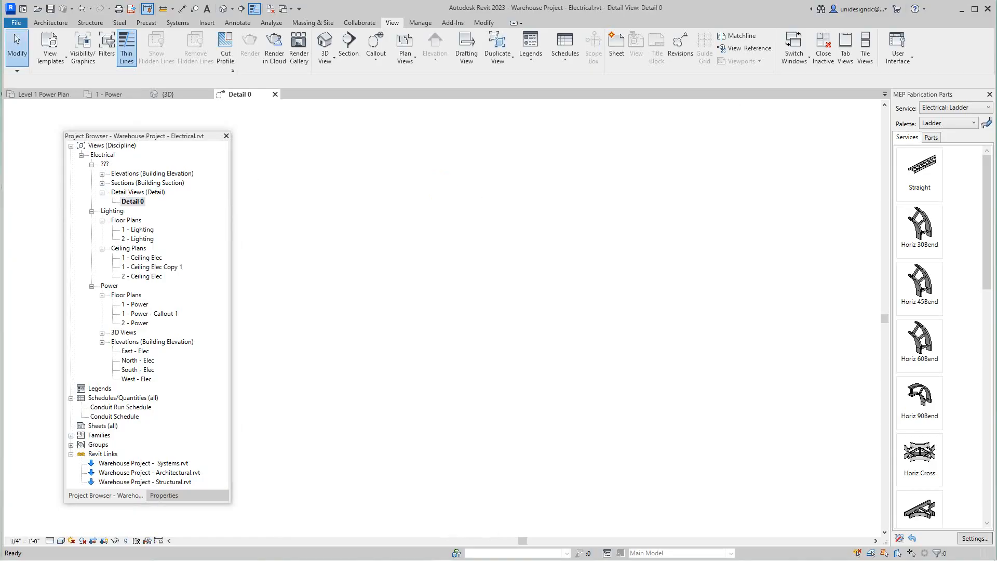
Step: Extend the detail view's crop region upward to take in the full height of the panels
{"action": "scroll", "coordinate": [475, 366], "scroll_direction": "down", "scroll_amount": 2}
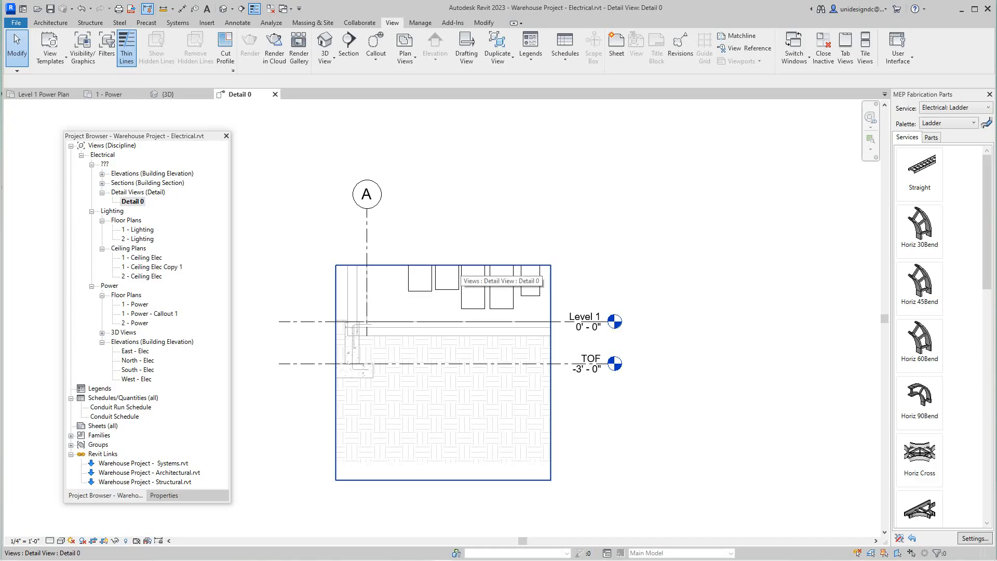
{"action": "scroll", "coordinate": [459, 274], "scroll_direction": "up", "scroll_amount": 3}
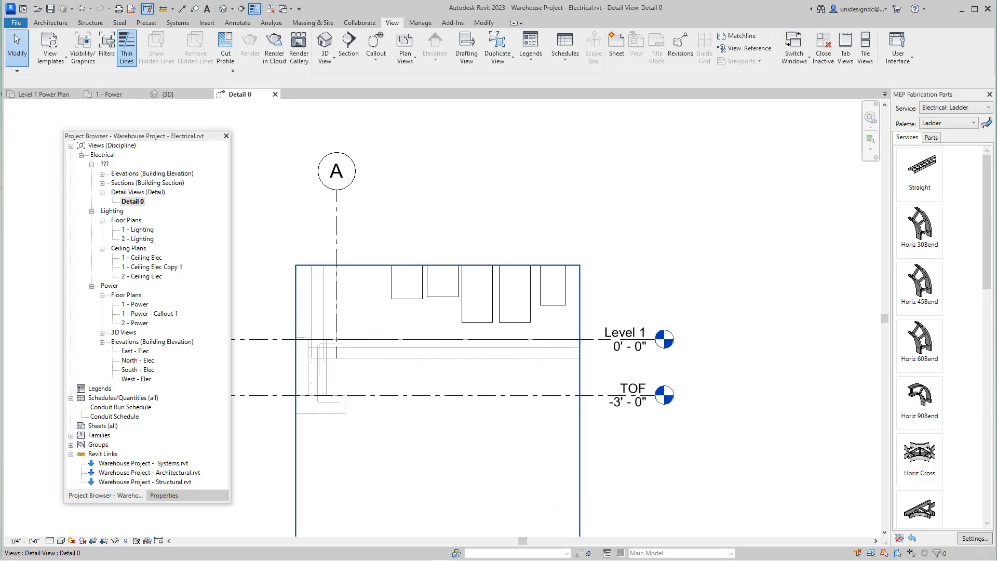
{"action": "left_click", "coordinate": [447, 319]}
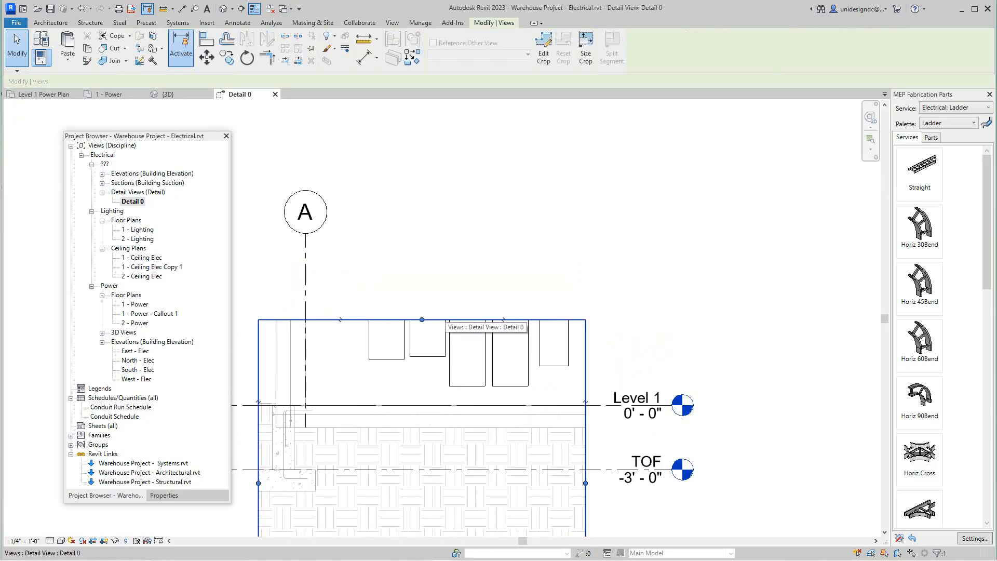
{"action": "left_click_drag", "start_coordinate": [422, 319], "coordinate": [421, 196]}
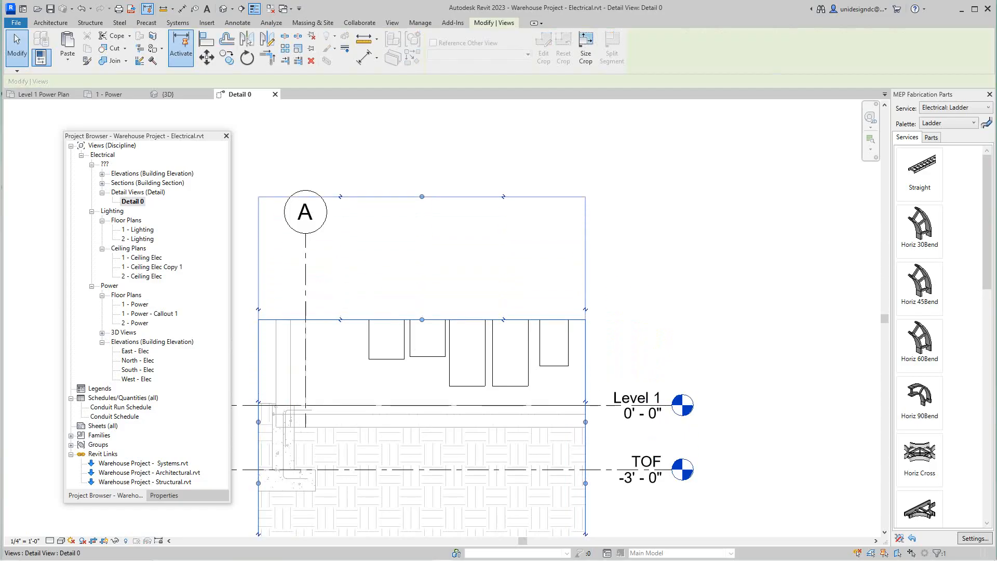
{"action": "scroll", "coordinate": [440, 208], "scroll_direction": "down", "scroll_amount": 2}
{"action": "middle_click_drag", "start_coordinate": [518, 197], "coordinate": [597, 125]}
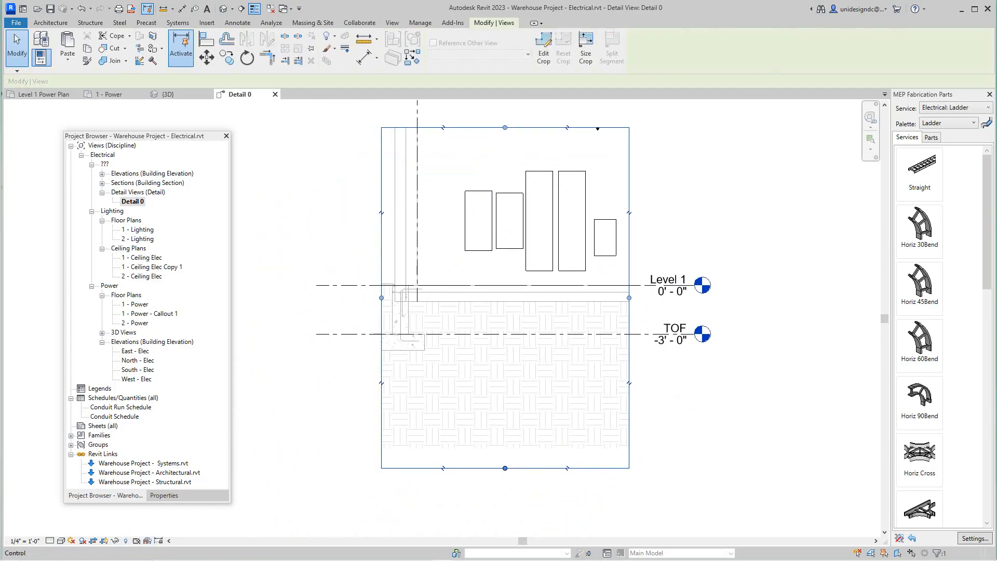
Step: Trim the crop region's lower edge to just below Level 1 and its left edge past grid A, close to the panels
{"action": "mouse_move", "coordinate": [505, 468]}
{"action": "left_mouse_down"}
{"action": "mouse_move", "coordinate": [505, 289]}
{"action": "mouse_move", "coordinate": [504, 300]}
{"action": "left_mouse_up"}
{"action": "scroll", "coordinate": [457, 304], "scroll_direction": "down", "scroll_amount": 1}
{"action": "middle_click_drag", "start_coordinate": [457, 304], "coordinate": [442, 391]}
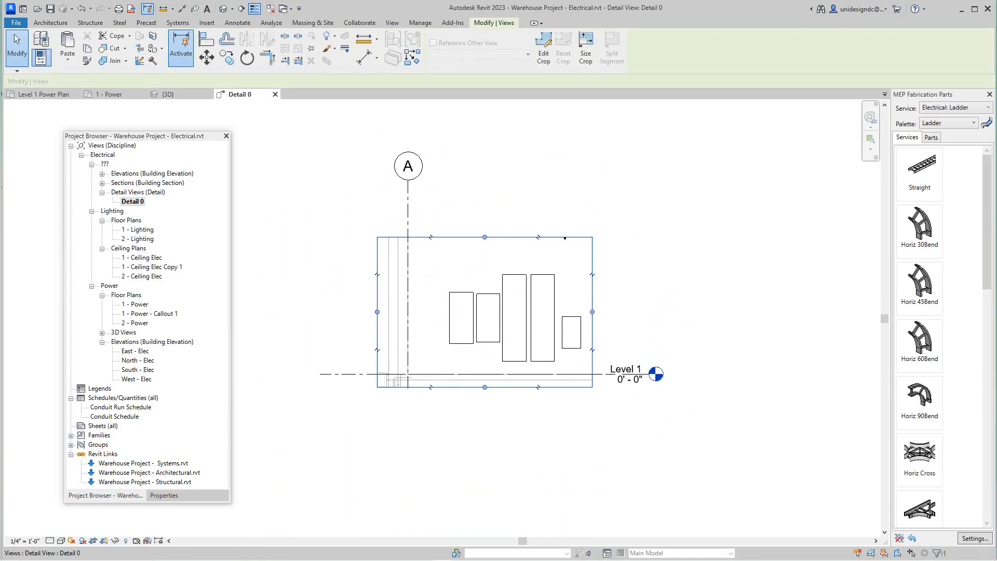
{"action": "left_click_drag", "start_coordinate": [377, 312], "coordinate": [422, 312]}
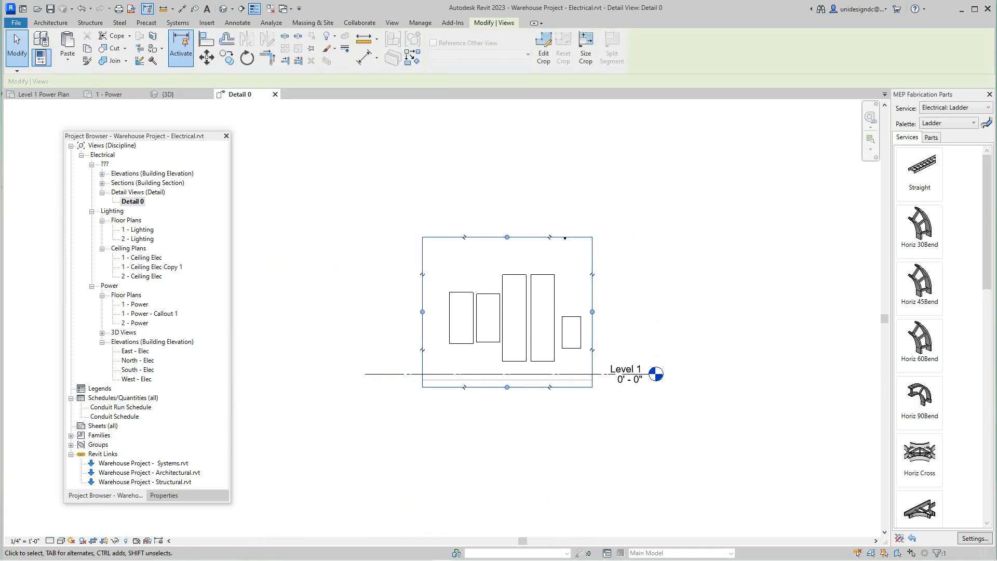
{"action": "left_click", "coordinate": [352, 323]}
{"action": "scroll", "coordinate": [352, 322], "scroll_direction": "down", "scroll_amount": 1}
{"action": "key", "text": "z"}
{"action": "key", "text": "f"}
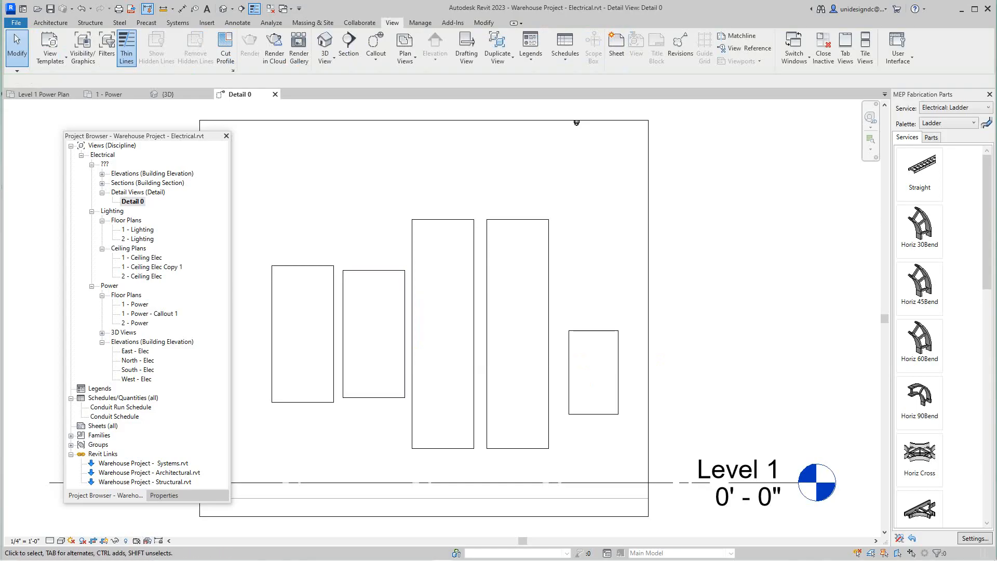
{"action": "scroll", "coordinate": [728, 384], "scroll_direction": "down", "scroll_amount": 1}
{"action": "middle_click_drag", "start_coordinate": [728, 384], "coordinate": [760, 370]}
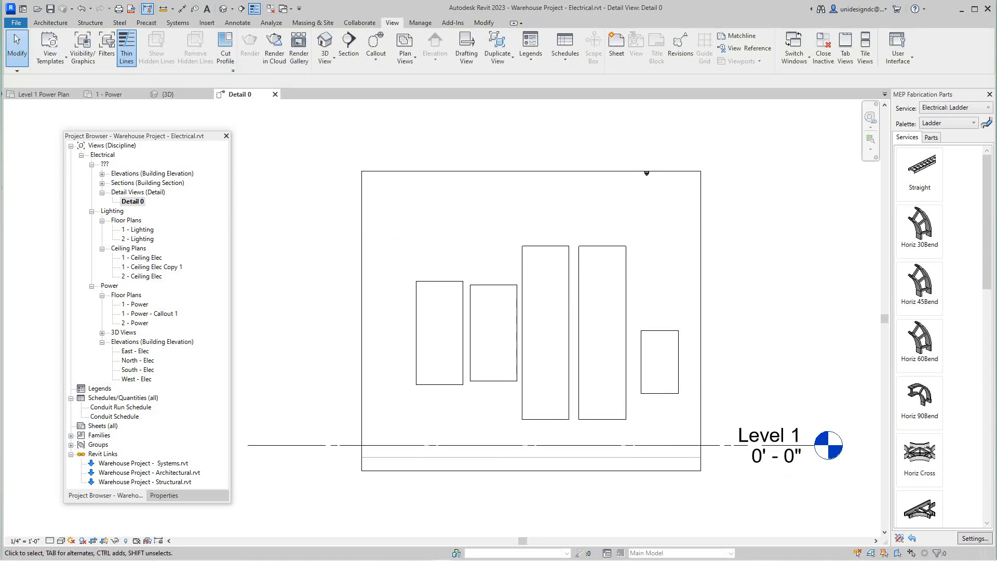
Step: Review the annotation category visibility settings of the detail view, including the Generic Annotations subcategories
{"action": "key", "text": "v"}
{"action": "key", "text": "g"}
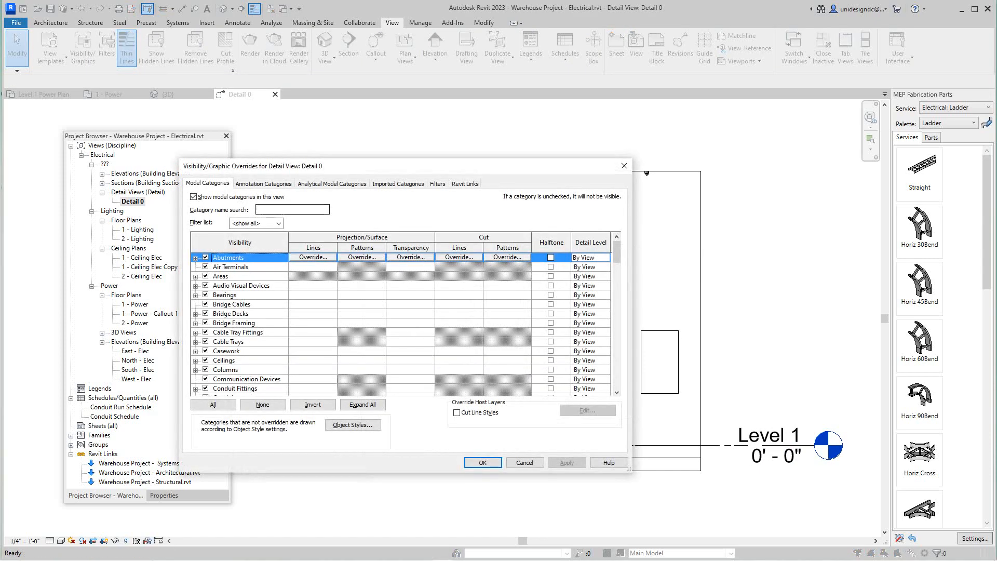
{"action": "key", "text": "ctrl+Tab"}
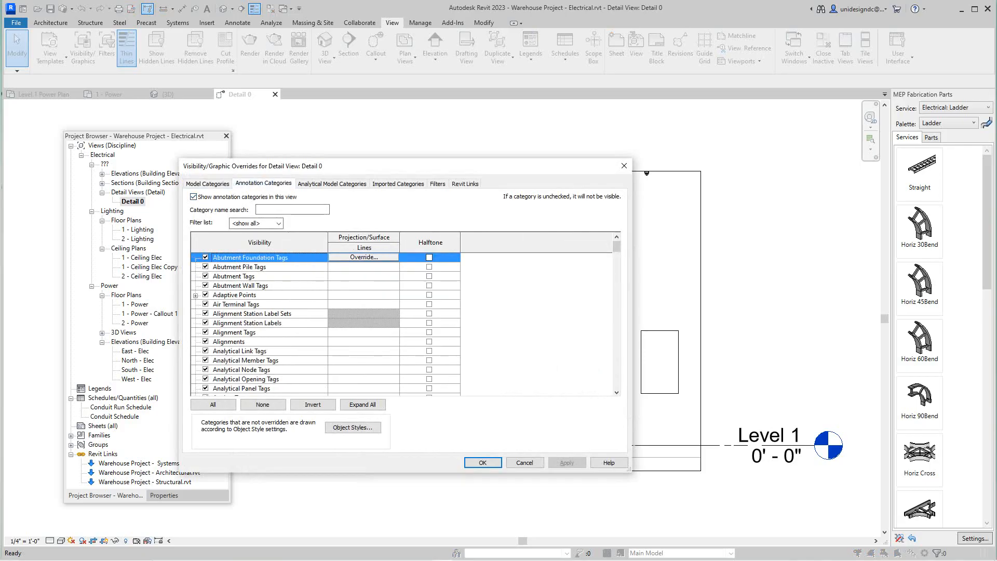
{"action": "scroll", "coordinate": [325, 322], "scroll_direction": "down", "scroll_amount": 10}
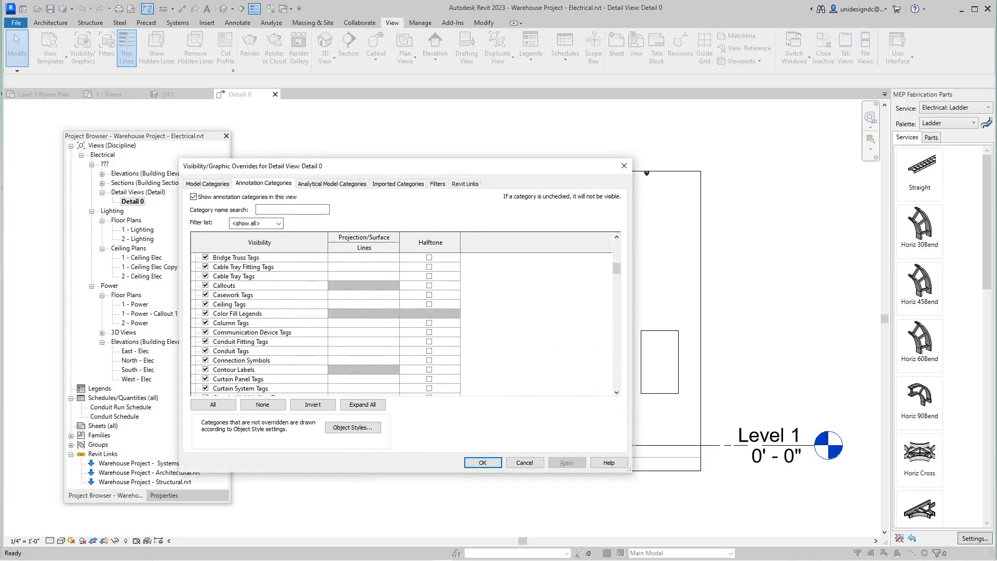
{"action": "scroll", "coordinate": [327, 322], "scroll_direction": "down", "scroll_amount": 8}
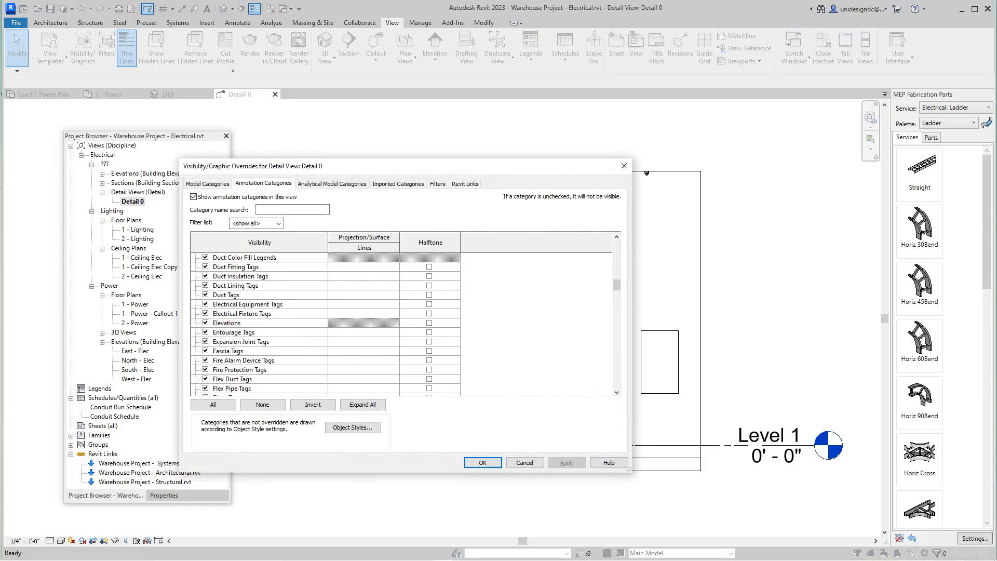
{"action": "scroll", "coordinate": [327, 323], "scroll_direction": "down", "scroll_amount": 2}
{"action": "scroll", "coordinate": [327, 322], "scroll_direction": "up", "scroll_amount": 12}
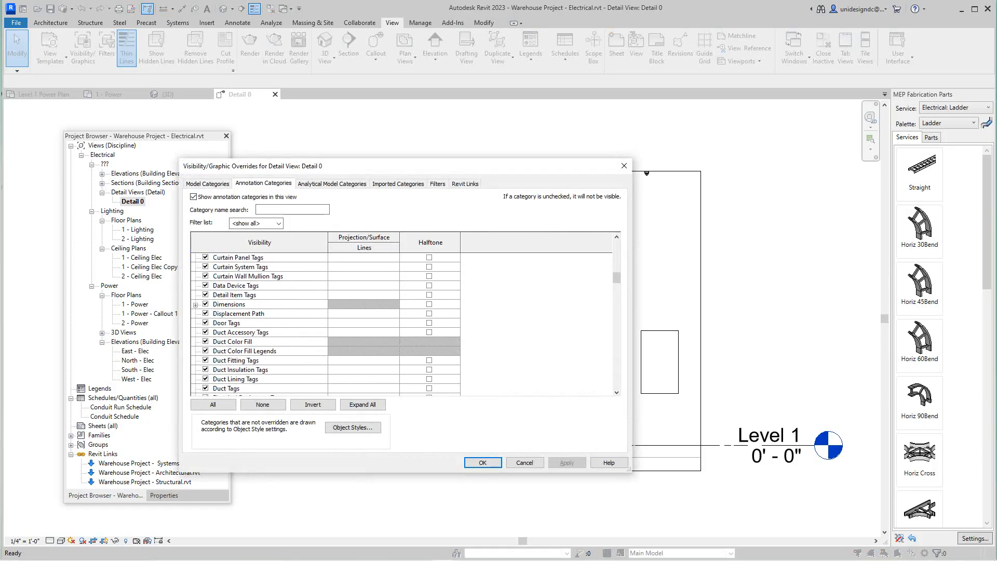
{"action": "scroll", "coordinate": [327, 322], "scroll_direction": "down", "scroll_amount": 7}
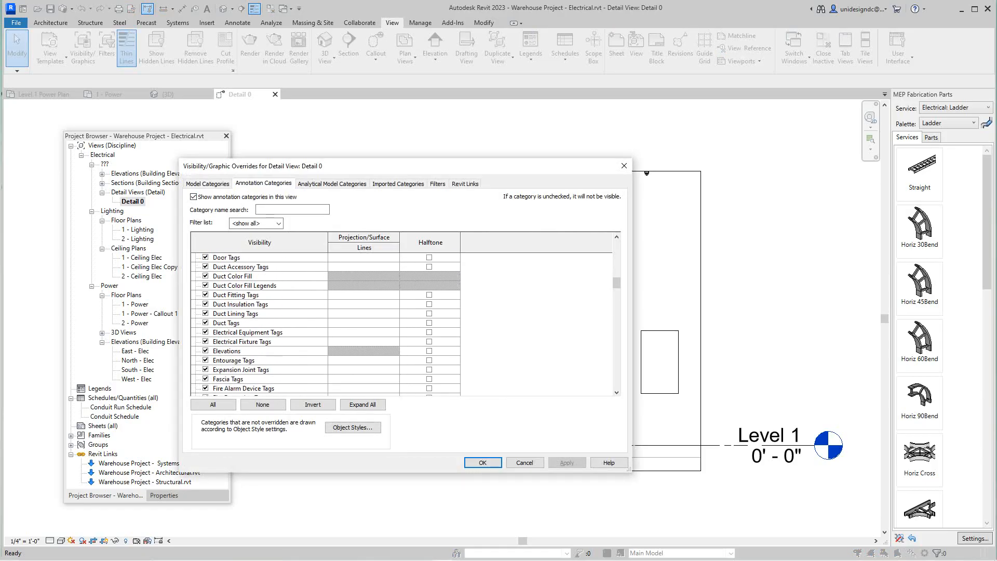
{"action": "scroll", "coordinate": [327, 322], "scroll_direction": "down", "scroll_amount": 1}
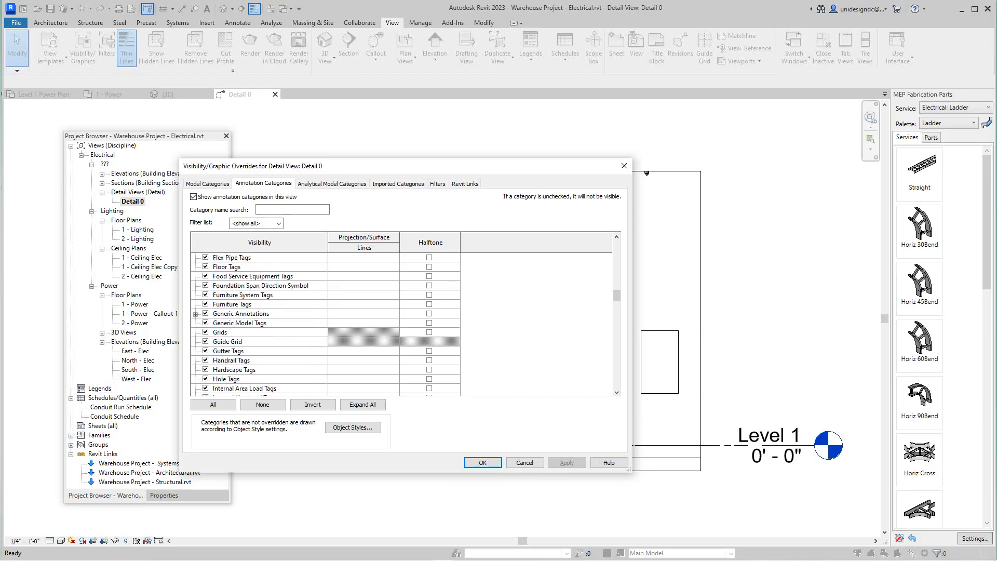
{"action": "left_click", "coordinate": [196, 314]}
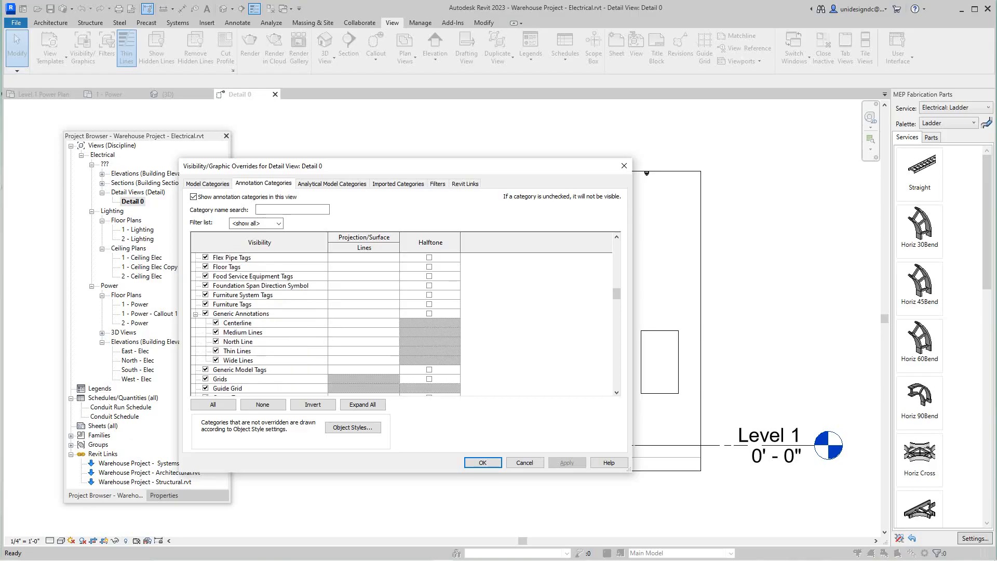
{"action": "left_click", "coordinate": [196, 314]}
{"action": "left_click", "coordinate": [196, 314]}
{"action": "left_click", "coordinate": [240, 313]}
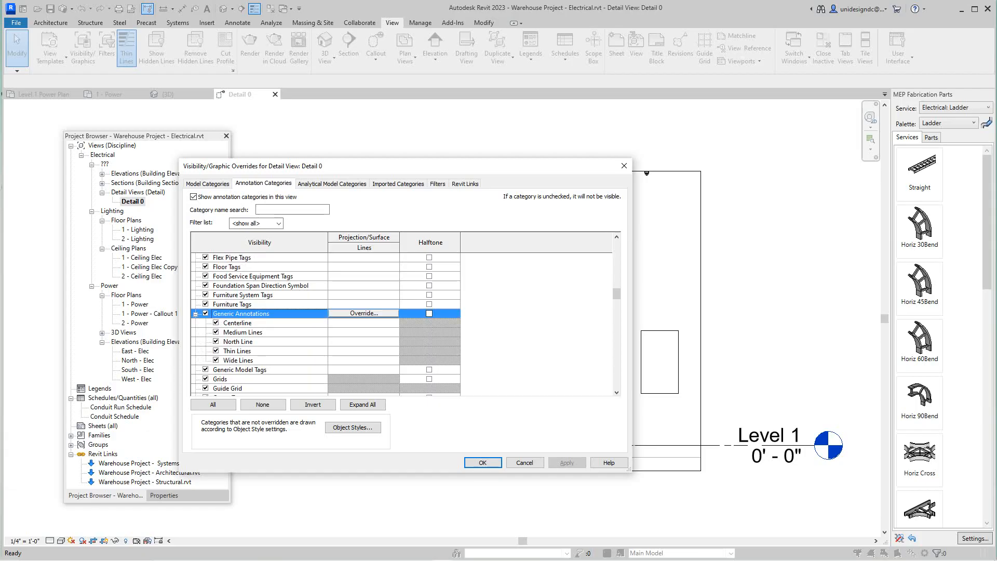
{"action": "left_click", "coordinate": [483, 462]}
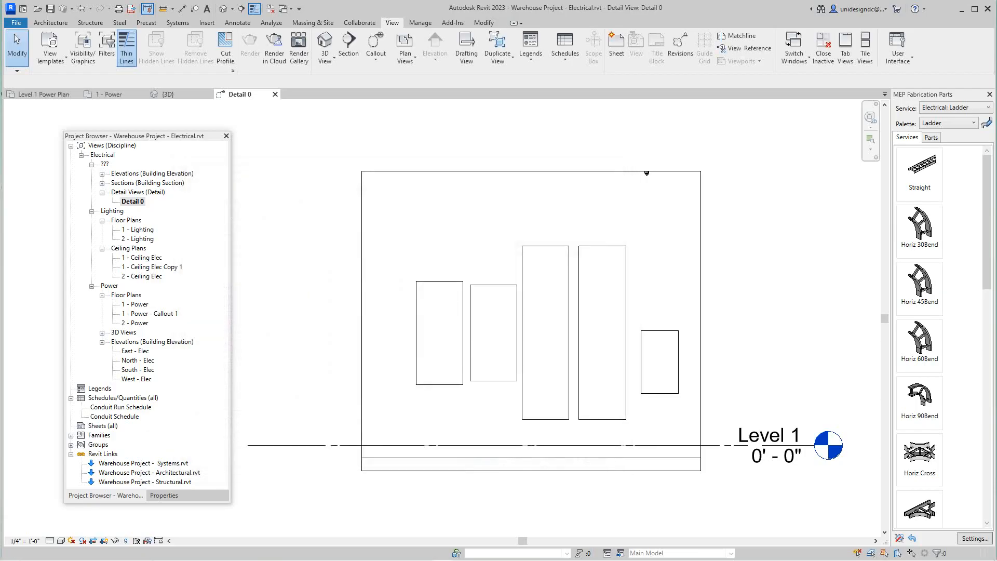
{"action": "scroll", "coordinate": [463, 338], "scroll_direction": "down", "scroll_amount": 2}
{"action": "middle_click_drag", "start_coordinate": [462, 339], "coordinate": [378, 328]}
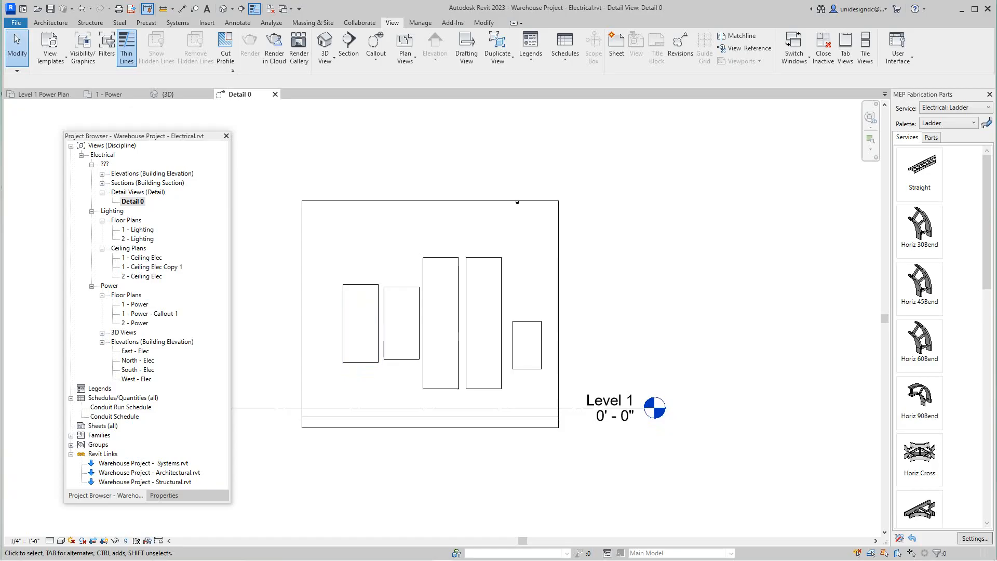
{"action": "key", "text": "v"}
{"action": "key", "text": "g"}
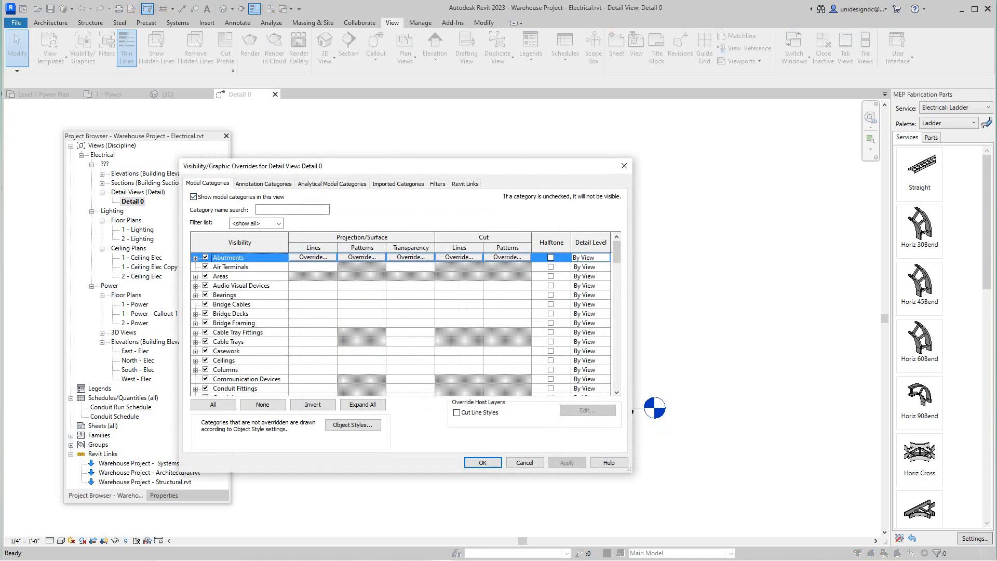
{"action": "left_click", "coordinate": [263, 184]}
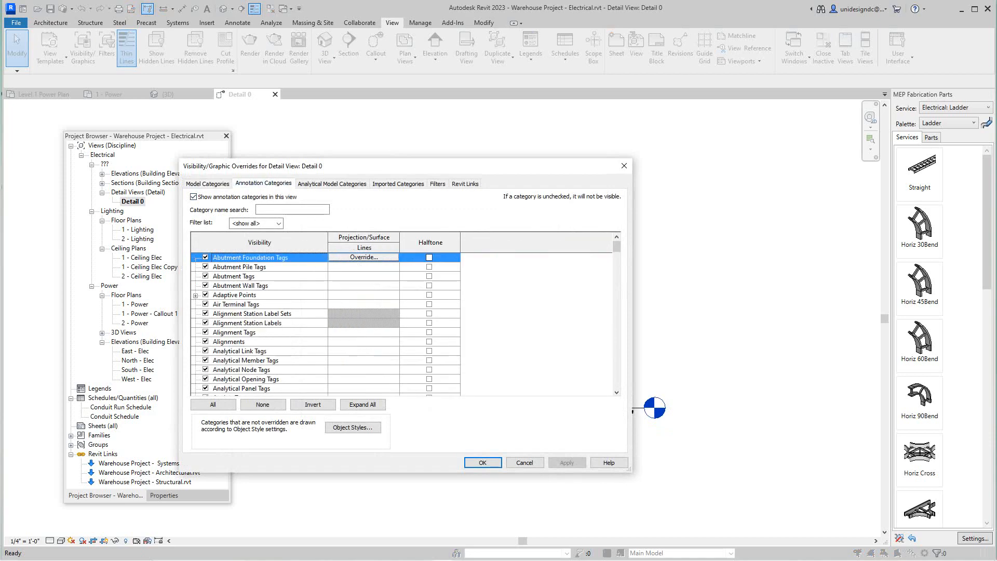
{"action": "left_click", "coordinate": [524, 462]}
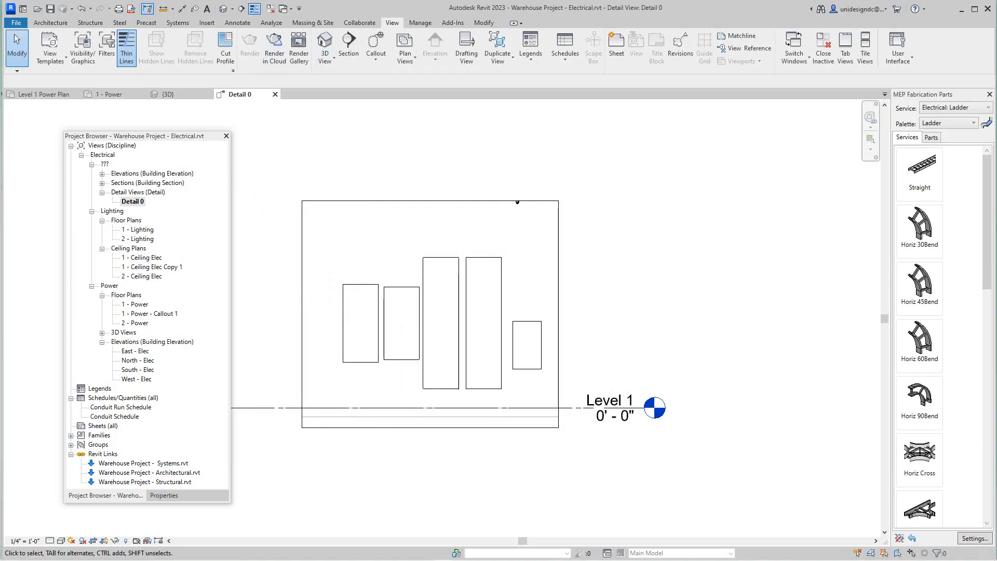
Step: Tag the five pieces of electrical equipment by category without leaders: LP-1, PP-1, EP-1A, EP-1B and T-1
{"action": "scroll", "coordinate": [402, 323], "scroll_direction": "down", "scroll_amount": 1}
{"action": "middle_click_drag", "start_coordinate": [413, 322], "coordinate": [469, 267]}
{"action": "scroll", "coordinate": [390, 258], "scroll_direction": "up", "scroll_amount": 3}
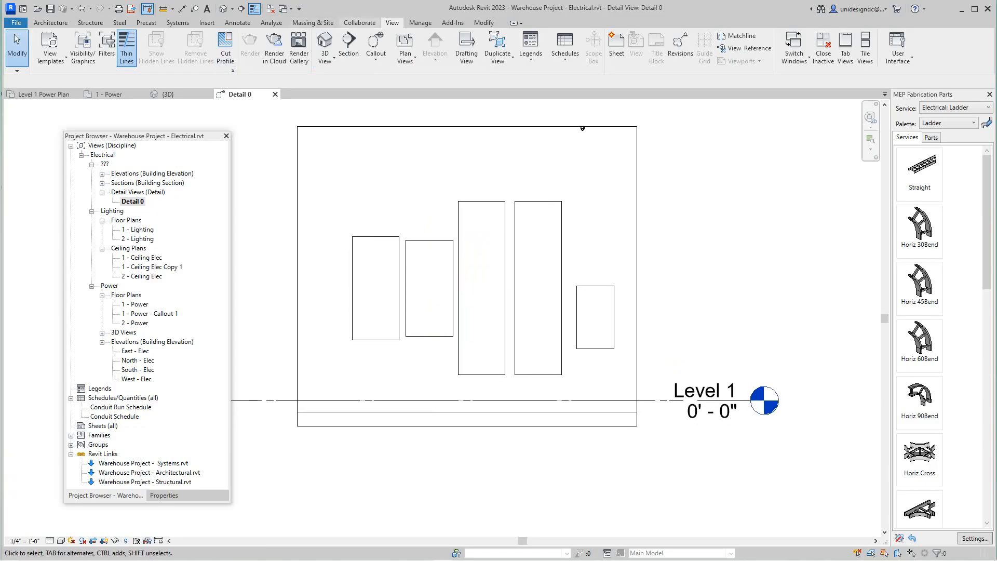
{"action": "left_click", "coordinate": [237, 23]}
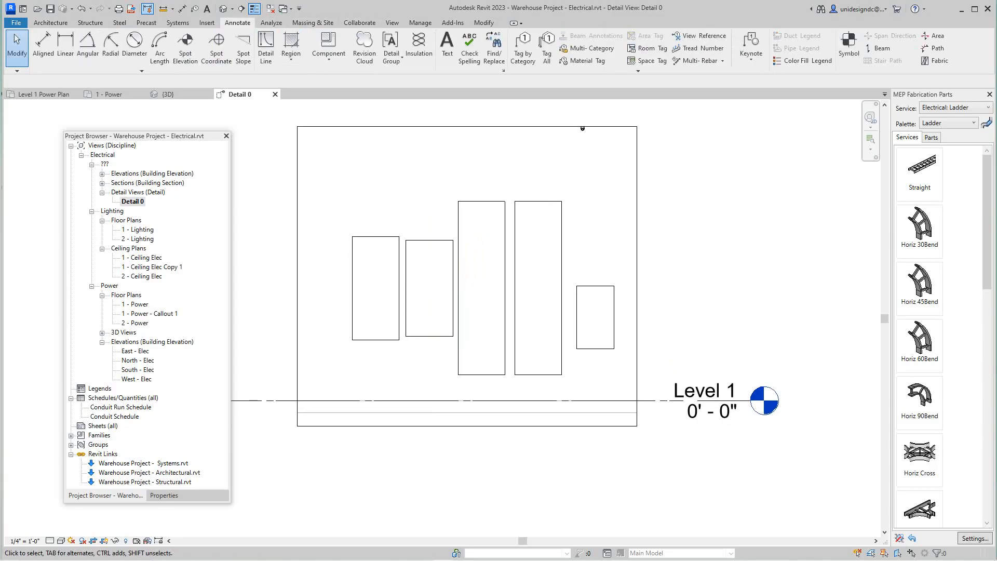
{"action": "left_click", "coordinate": [522, 47]}
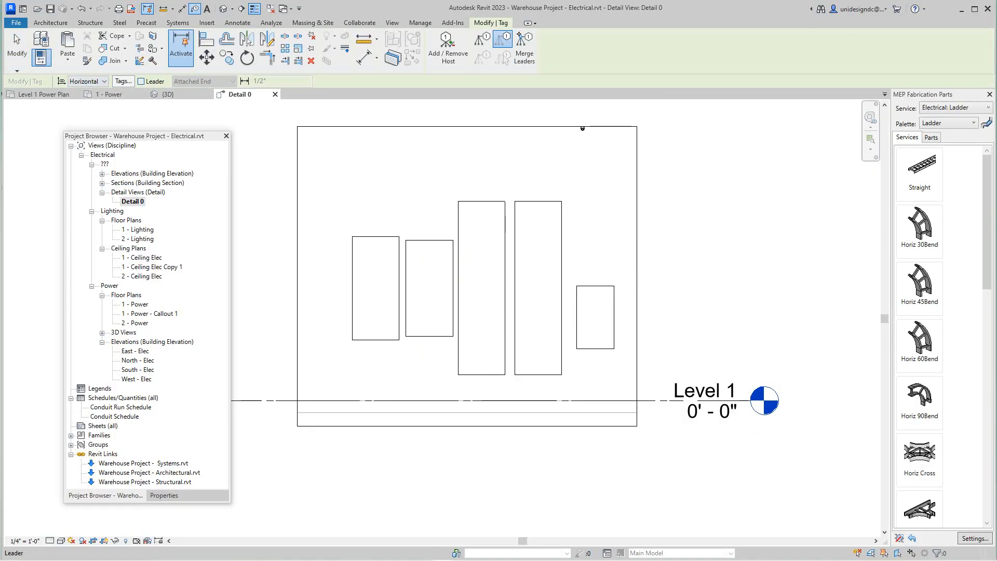
{"action": "left_click", "coordinate": [142, 82]}
{"action": "left_click", "coordinate": [141, 82]}
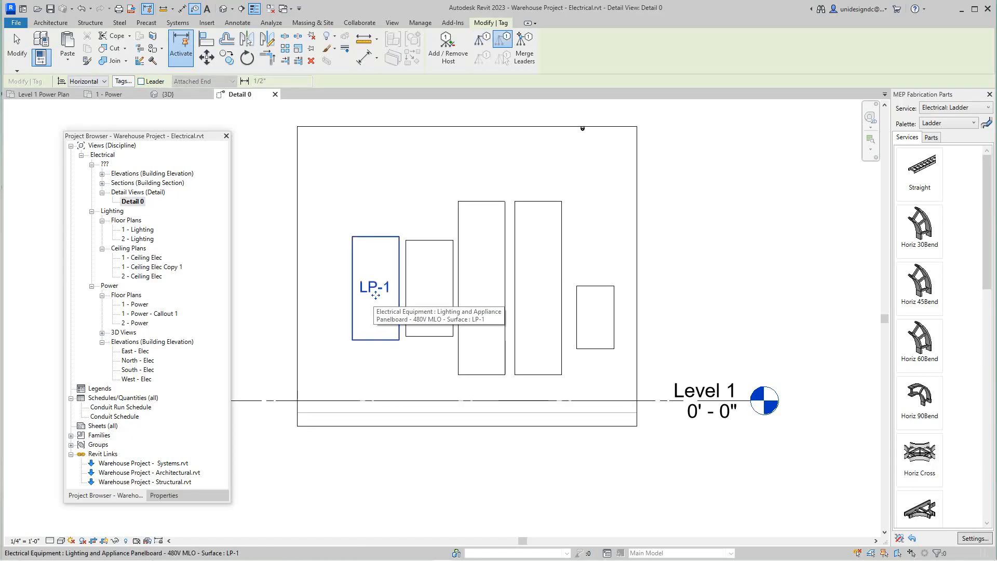
{"action": "left_click", "coordinate": [375, 294]}
{"action": "left_click", "coordinate": [429, 294]}
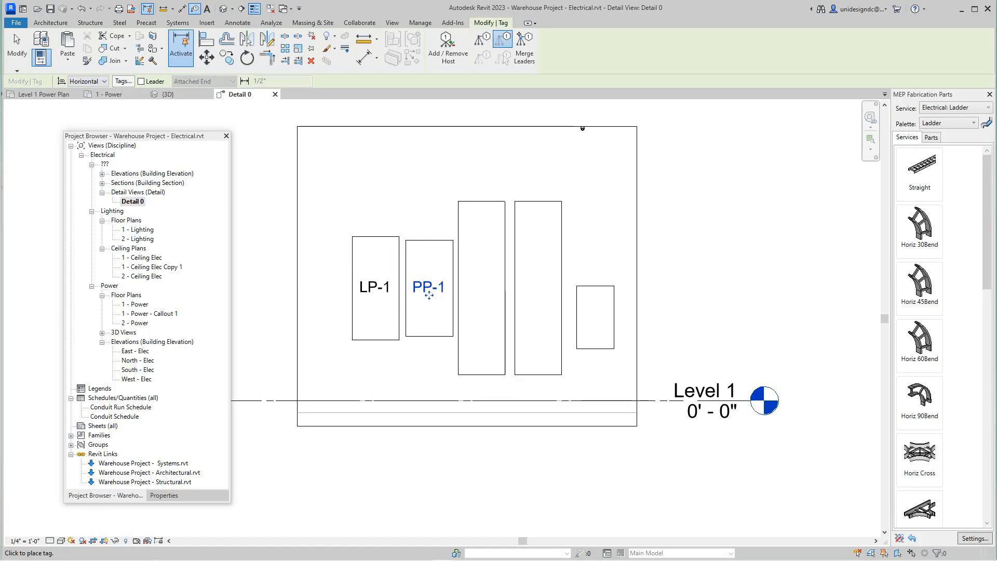
{"action": "left_click", "coordinate": [481, 294]}
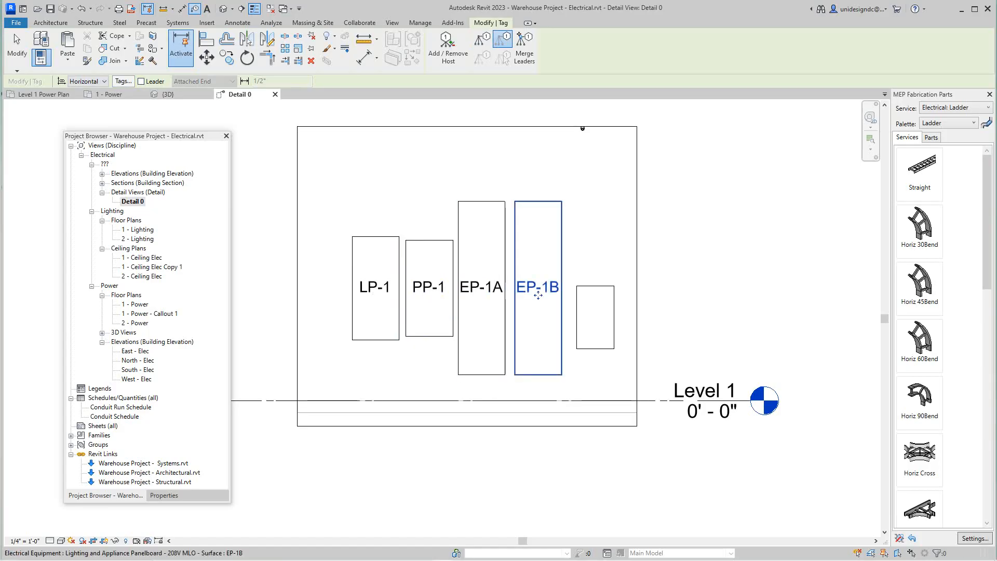
{"action": "left_click", "coordinate": [538, 294]}
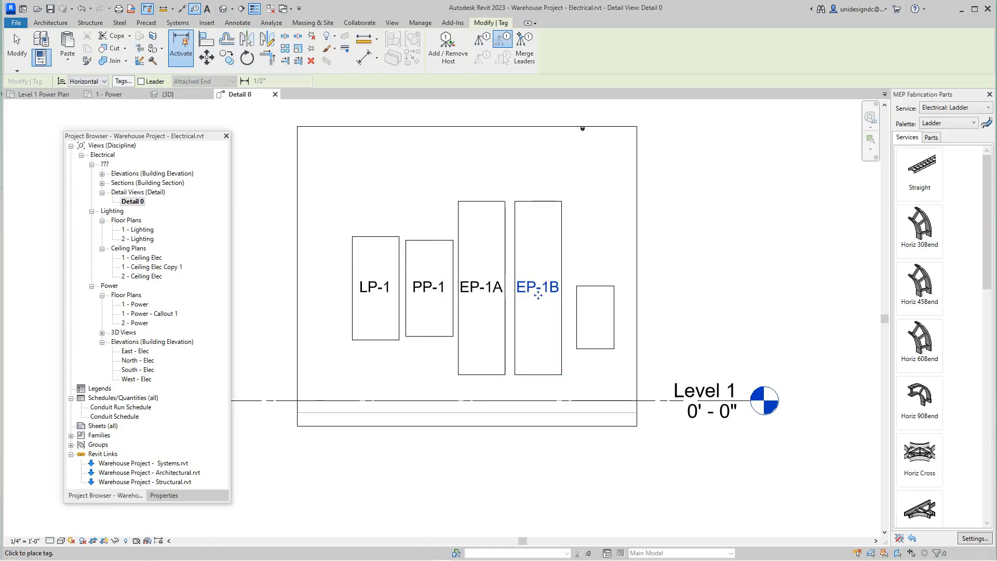
{"action": "left_click", "coordinate": [594, 316]}
{"action": "scroll", "coordinate": [595, 316], "scroll_direction": "down", "scroll_amount": 1}
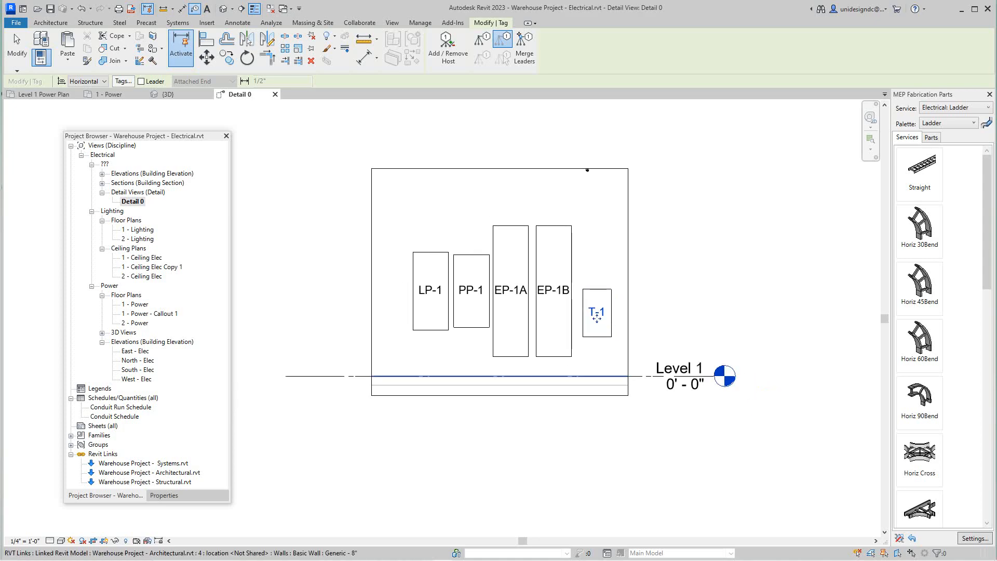
{"action": "scroll", "coordinate": [591, 318], "scroll_direction": "up", "scroll_amount": 1}
{"action": "scroll", "coordinate": [580, 321], "scroll_direction": "up", "scroll_amount": 1}
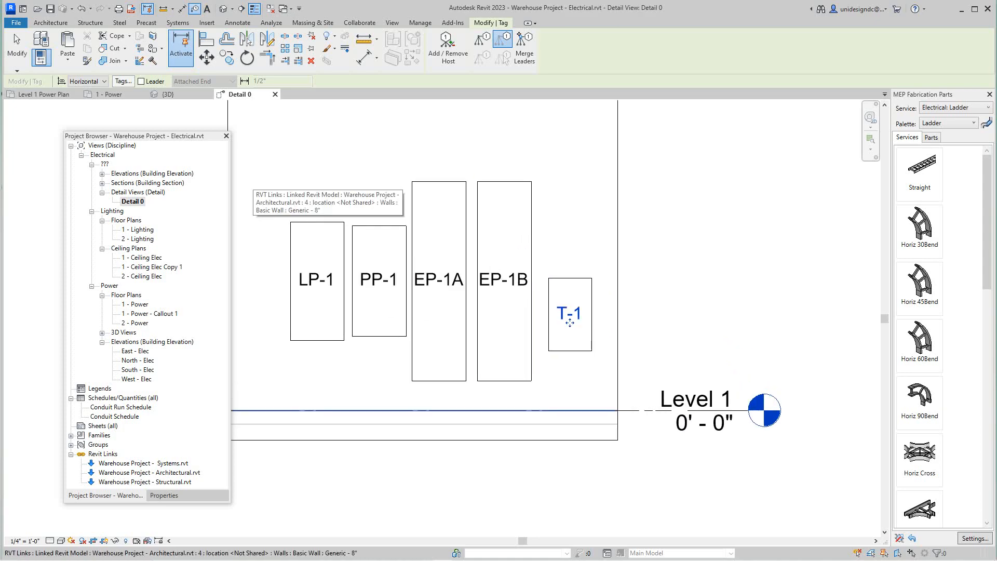
{"action": "scroll", "coordinate": [569, 321], "scroll_direction": "down", "scroll_amount": 1}
{"action": "mouse_move", "coordinate": [528, 301]}
{"action": "middle_mouse_down"}
{"action": "mouse_move", "coordinate": [603, 338]}
{"action": "mouse_move", "coordinate": [713, 366]}
{"action": "middle_mouse_up"}
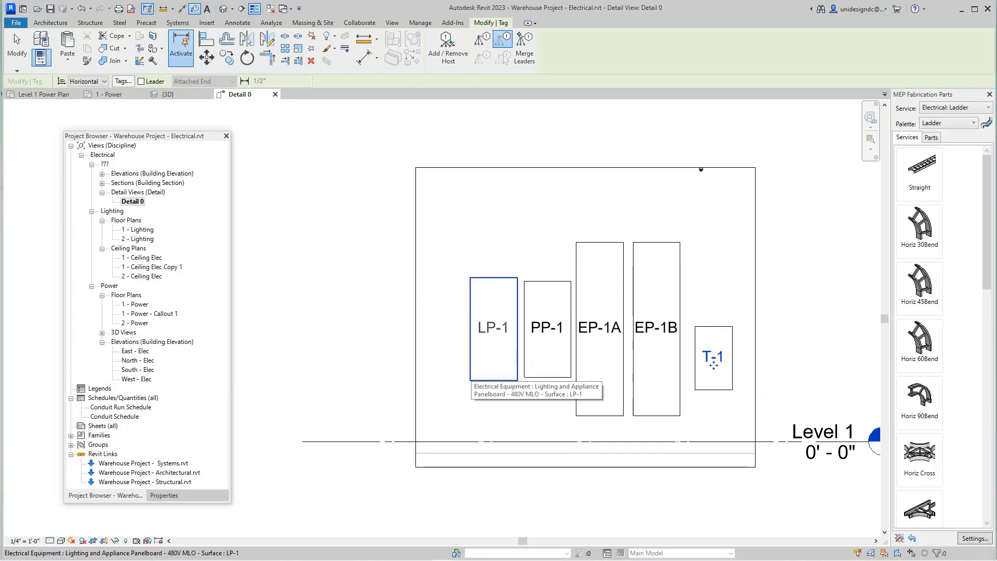
{"action": "key", "text": "Tab"}
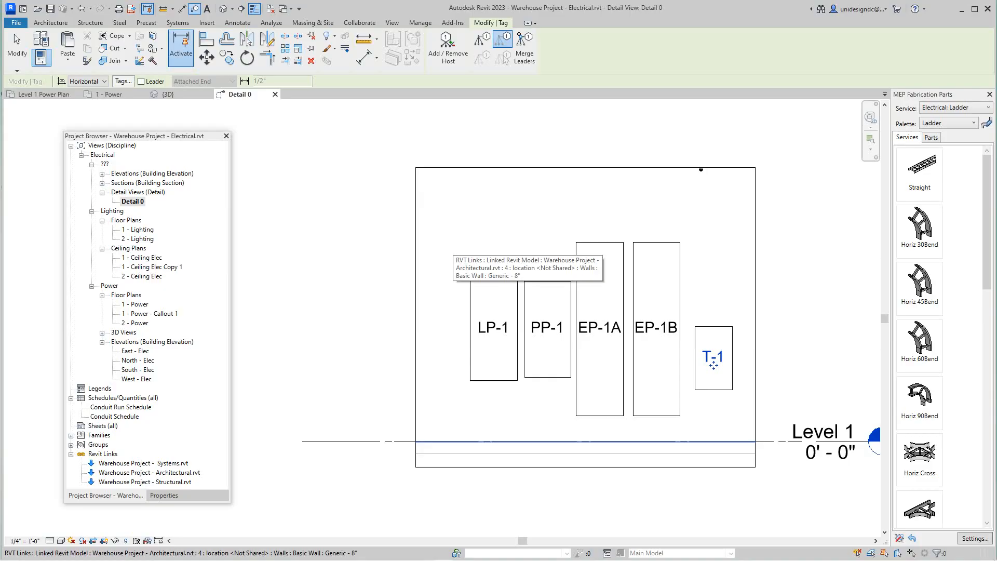
{"action": "scroll", "coordinate": [713, 365], "scroll_direction": "down", "scroll_amount": 1}
{"action": "middle_click_drag", "start_coordinate": [713, 365], "coordinate": [649, 420]}
{"action": "scroll", "coordinate": [619, 362], "scroll_direction": "up", "scroll_amount": 2}
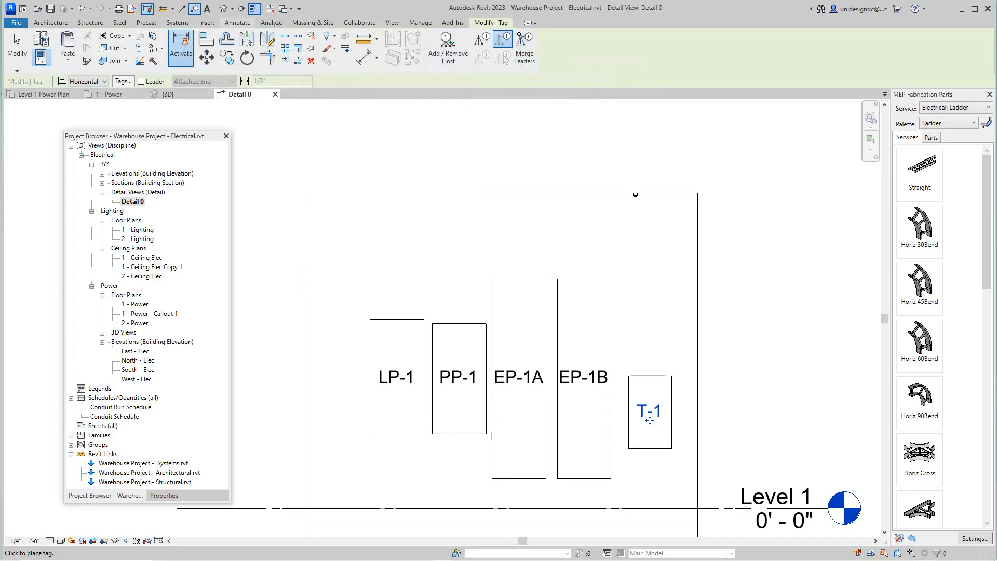
Step: Draw chained thin detail lines from LP-1's top midpoint, about 3' up, about 7' - 11 1/2" across and down to T-1's top edge
{"action": "left_click", "coordinate": [237, 23]}
{"action": "left_click", "coordinate": [266, 46]}
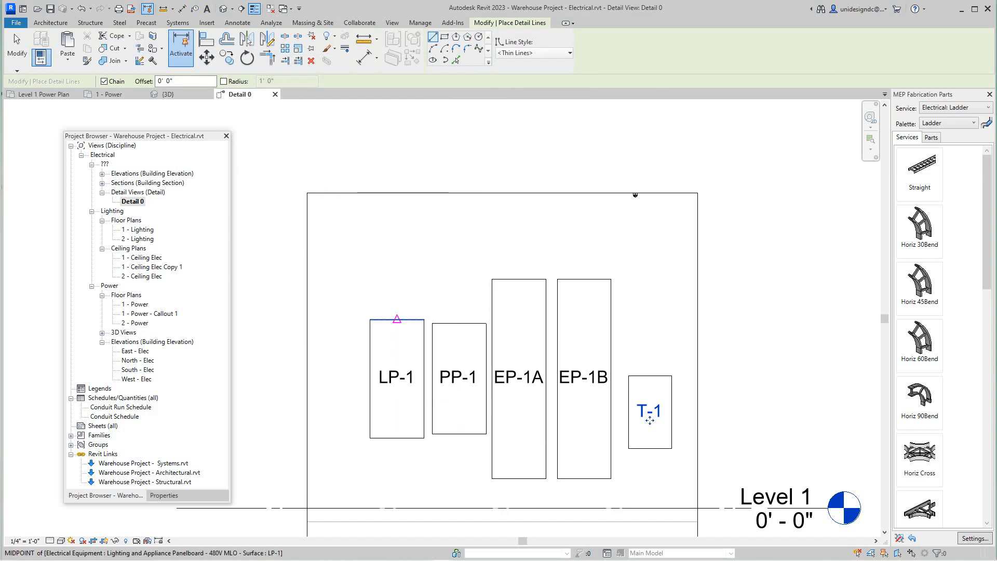
{"action": "left_click", "coordinate": [396, 318]}
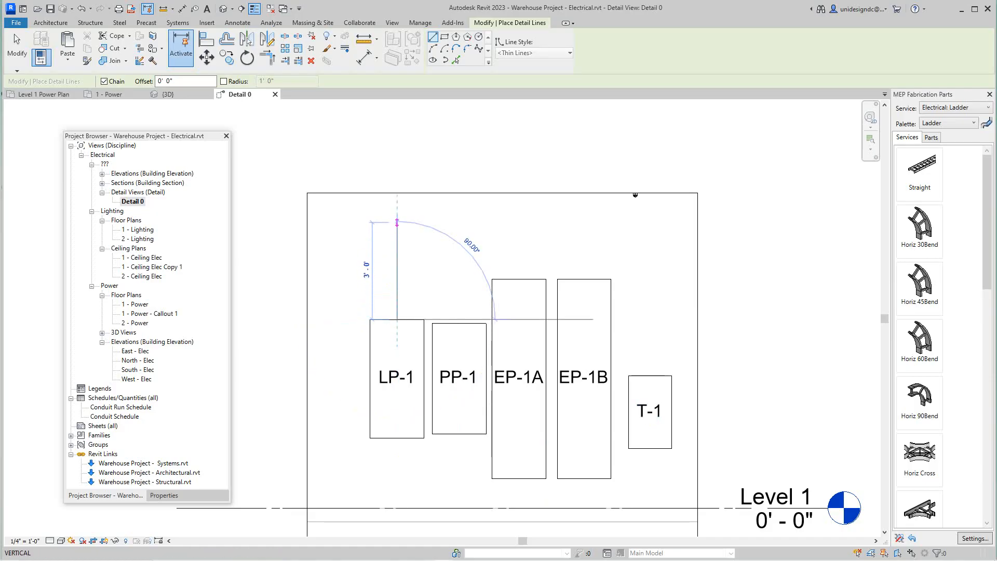
{"action": "left_click", "coordinate": [396, 220]}
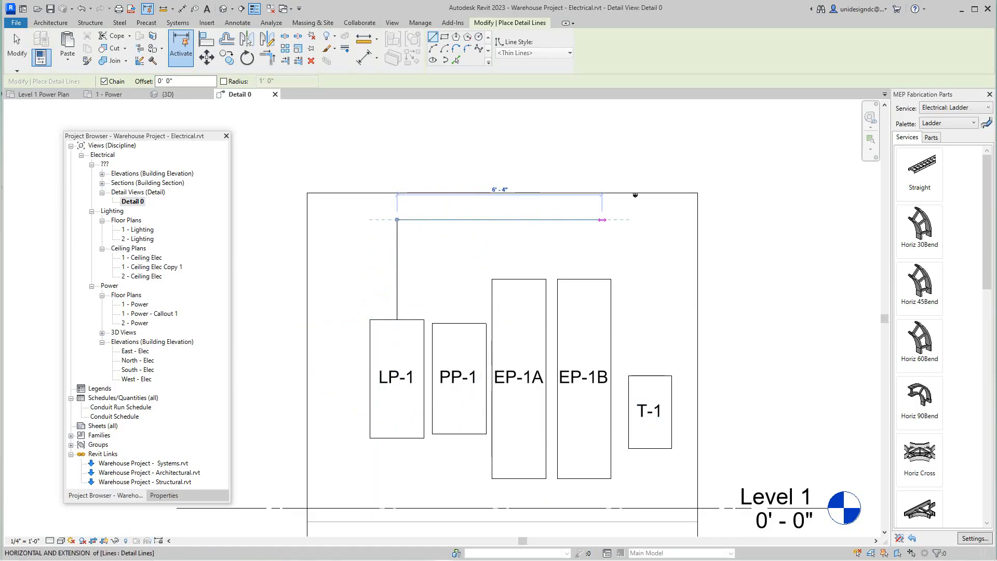
{"action": "left_click", "coordinate": [654, 221]}
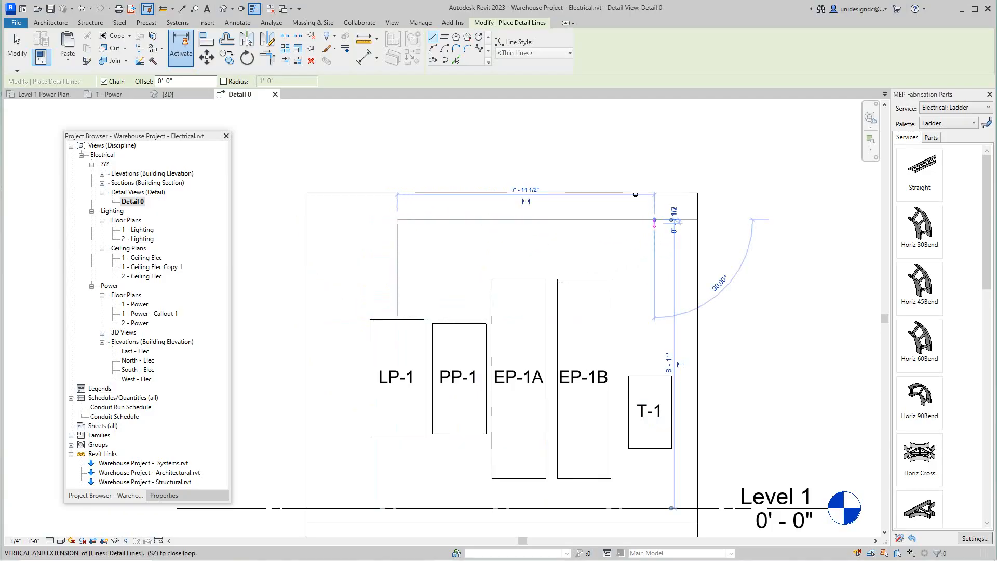
{"action": "left_click", "coordinate": [655, 389]}
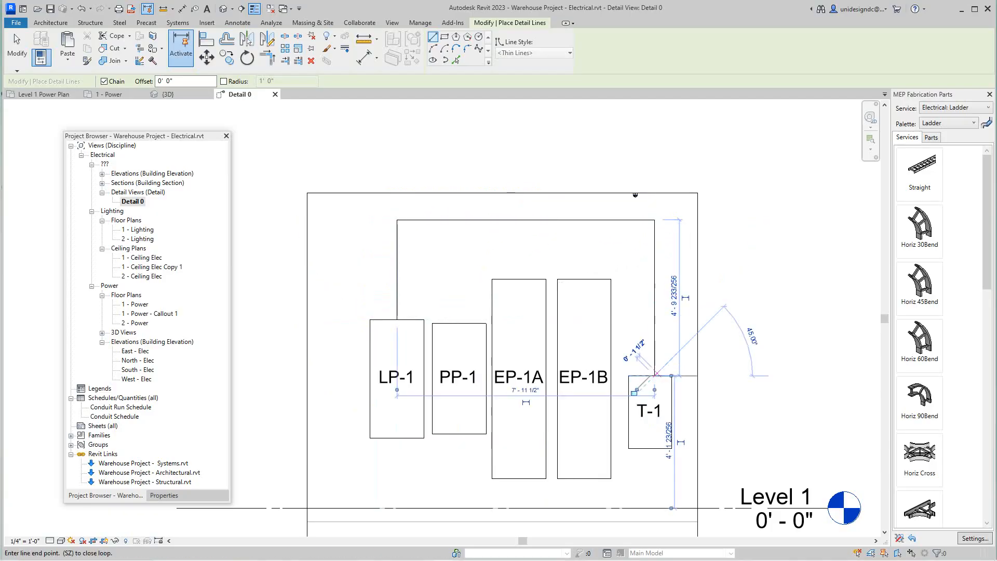
{"action": "right_click", "coordinate": [656, 374]}
{"action": "left_click", "coordinate": [686, 380]}
{"action": "scroll", "coordinate": [669, 377], "scroll_direction": "up", "scroll_amount": 3}
{"action": "right_click", "coordinate": [676, 351]}
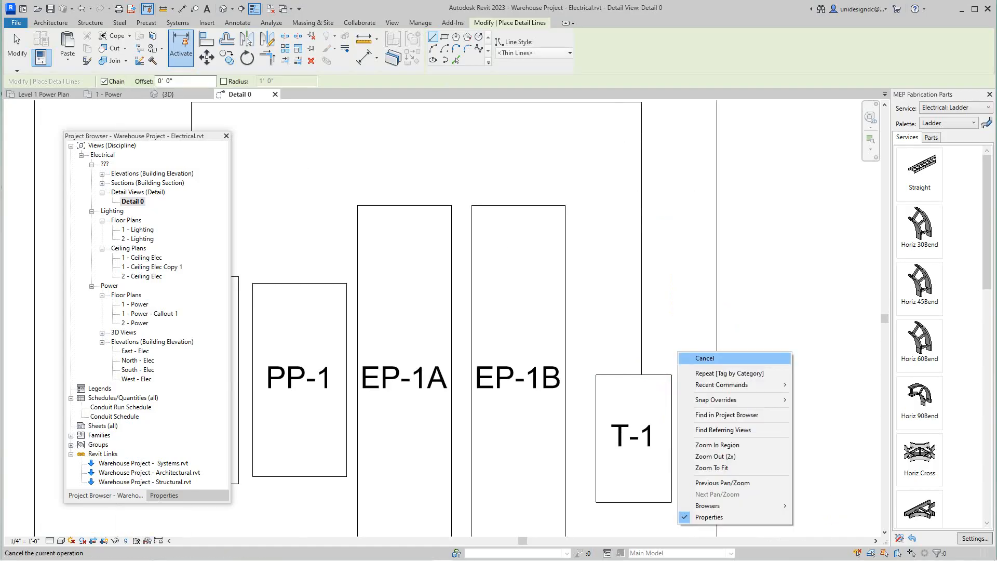
{"action": "left_click", "coordinate": [686, 358]}
Step: Move the vertical detail line above T-1 so that its lower end meets the midpoint of T-1's top edge
{"action": "left_click", "coordinate": [641, 370]}
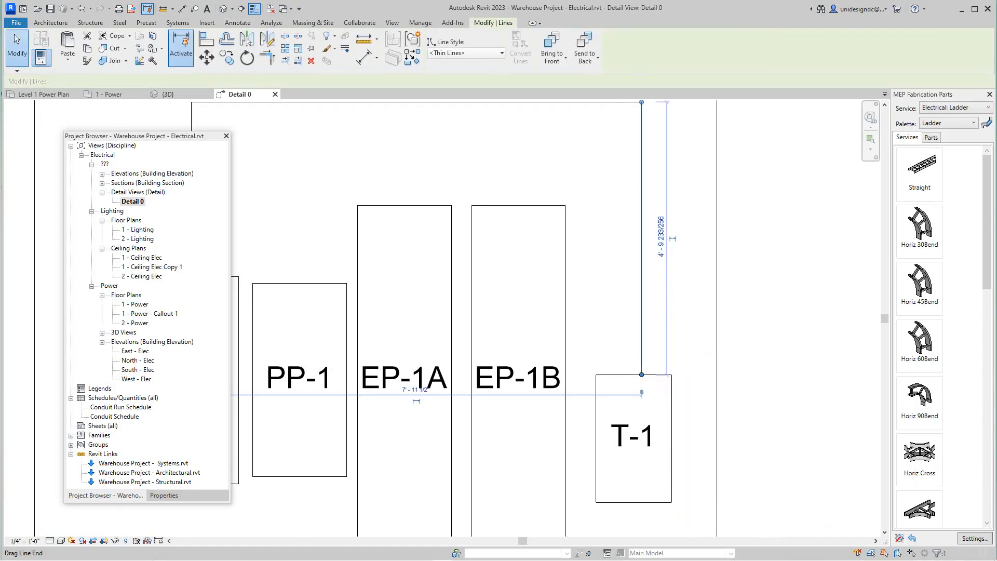
{"action": "left_click", "coordinate": [206, 57]}
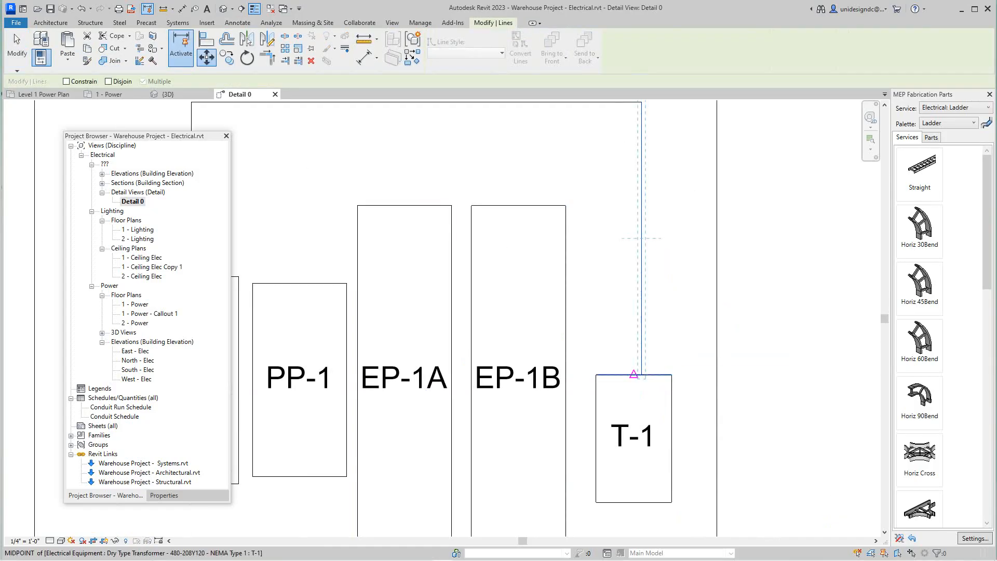
{"action": "left_click", "coordinate": [641, 374]}
{"action": "key", "text": "Escape"}
{"action": "scroll", "coordinate": [604, 347], "scroll_direction": "down", "scroll_amount": 4}
{"action": "key", "text": "Escape"}
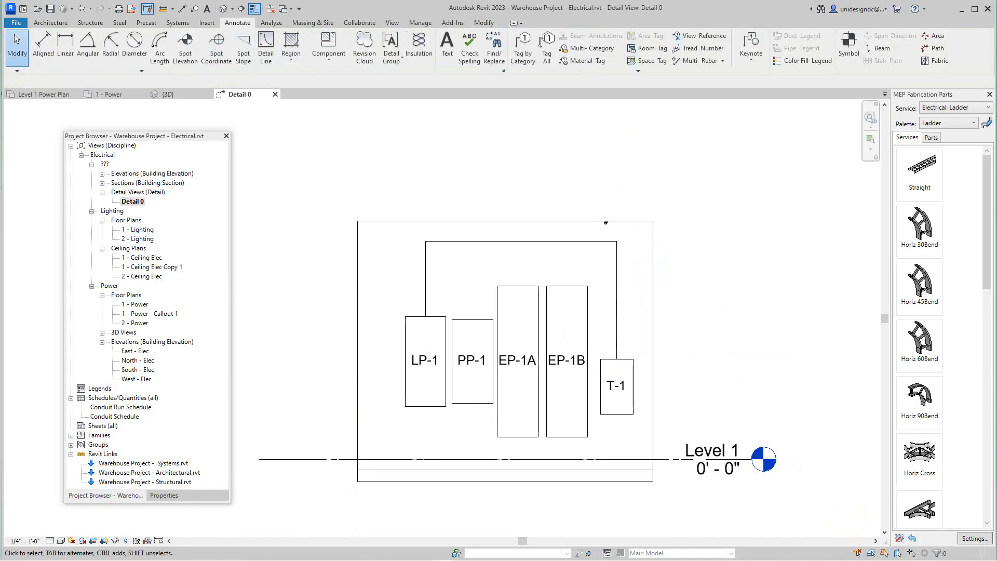
Step: Draw chained thin detail lines from PP-1's top midpoint up, about 5' - 6" across and about 4' - 1" down to T-1's top edge
{"action": "scroll", "coordinate": [604, 264], "scroll_direction": "down", "scroll_amount": 2}
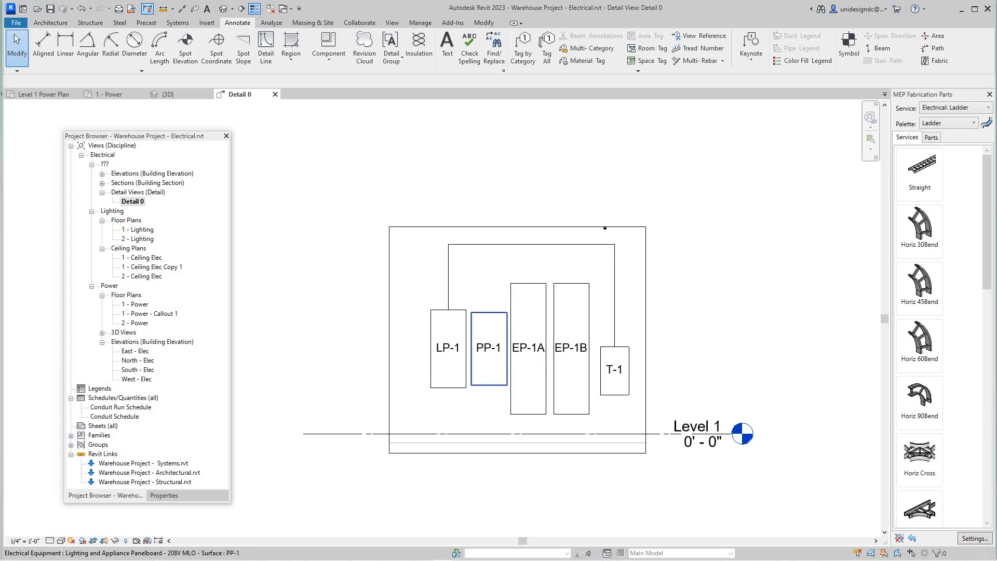
{"action": "scroll", "coordinate": [438, 320], "scroll_direction": "up", "scroll_amount": 1}
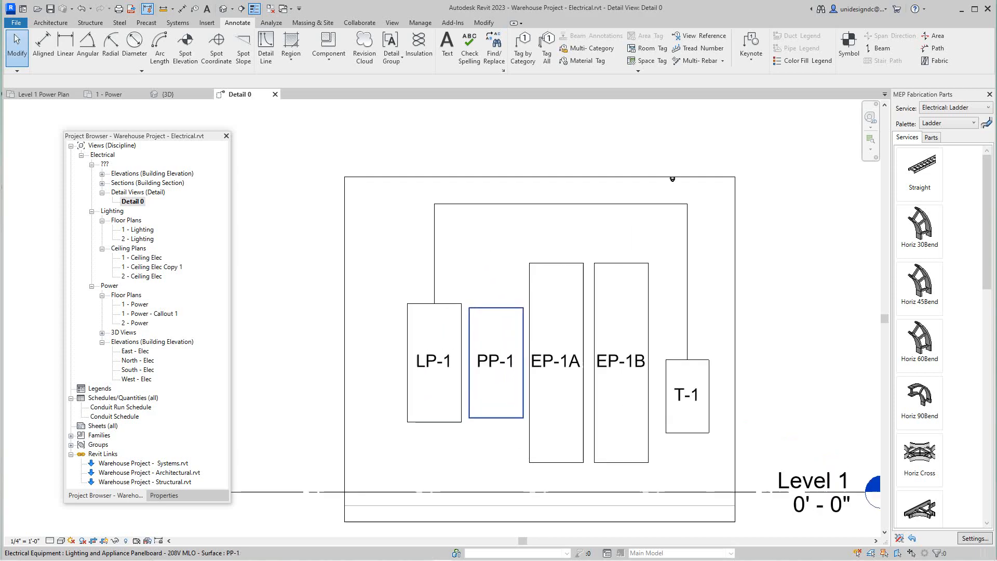
{"action": "scroll", "coordinate": [497, 321], "scroll_direction": "up", "scroll_amount": 1}
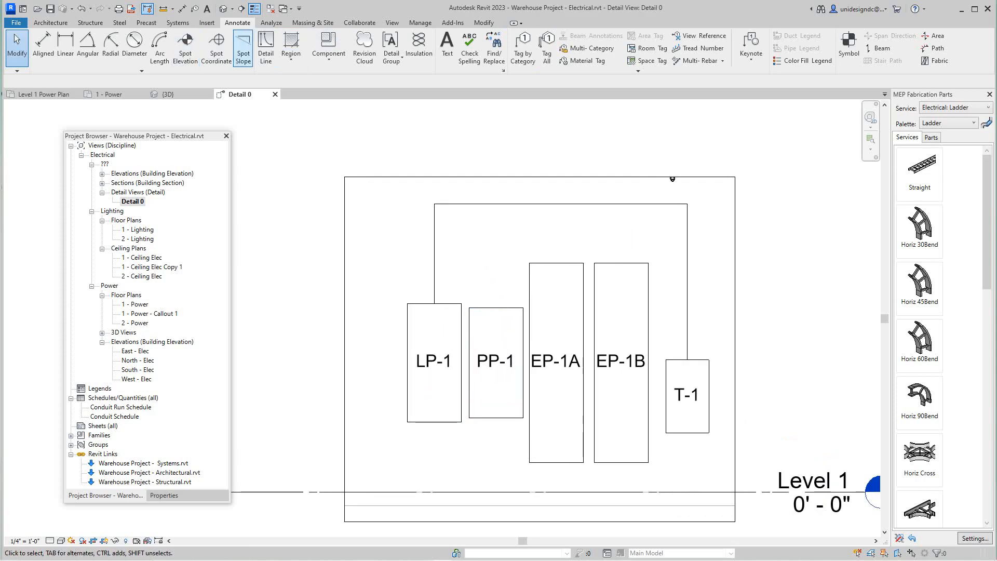
{"action": "left_click", "coordinate": [265, 49]}
{"action": "left_click", "coordinate": [495, 307]}
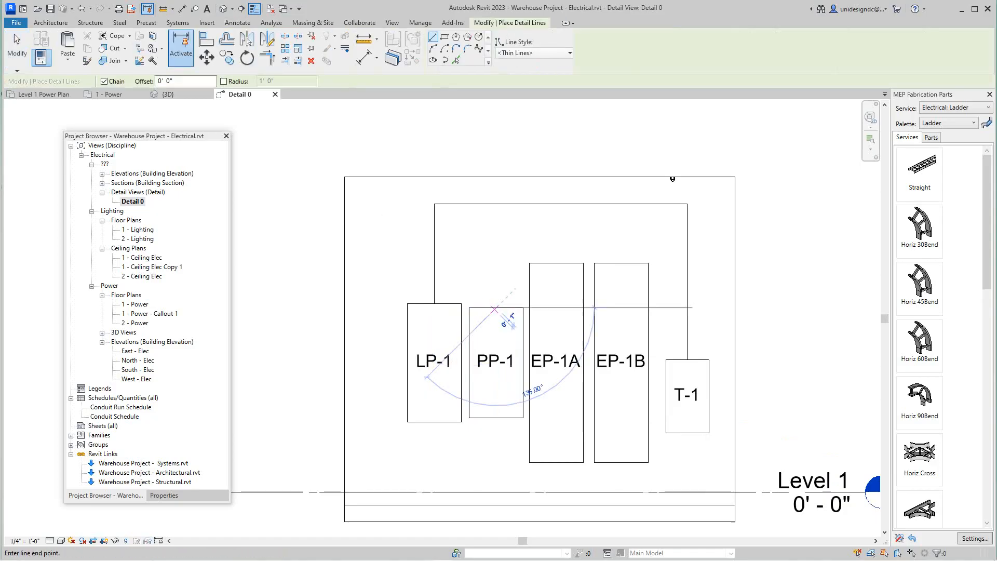
{"action": "right_click", "coordinate": [496, 295]}
{"action": "left_click", "coordinate": [521, 302]}
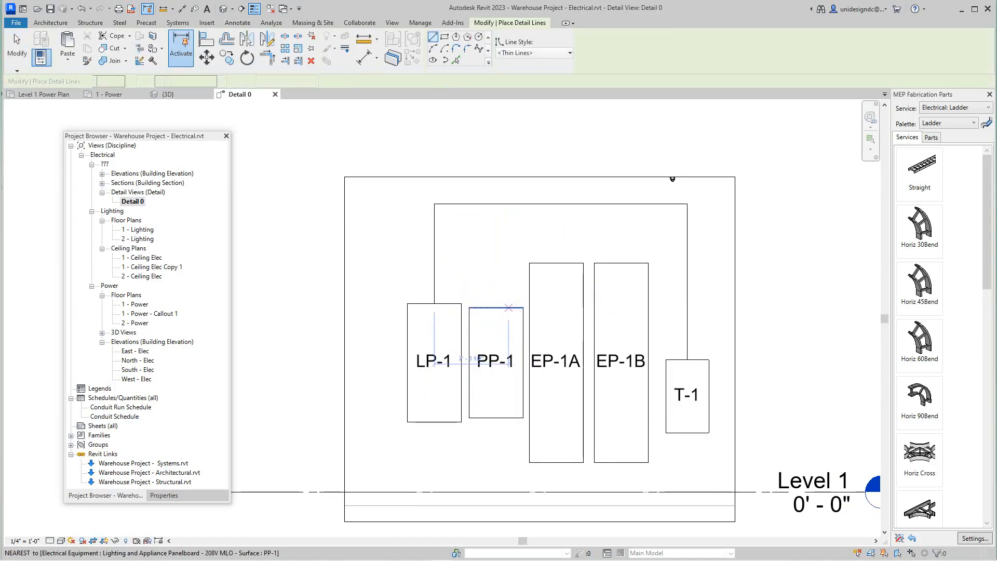
{"action": "left_click", "coordinate": [496, 307]}
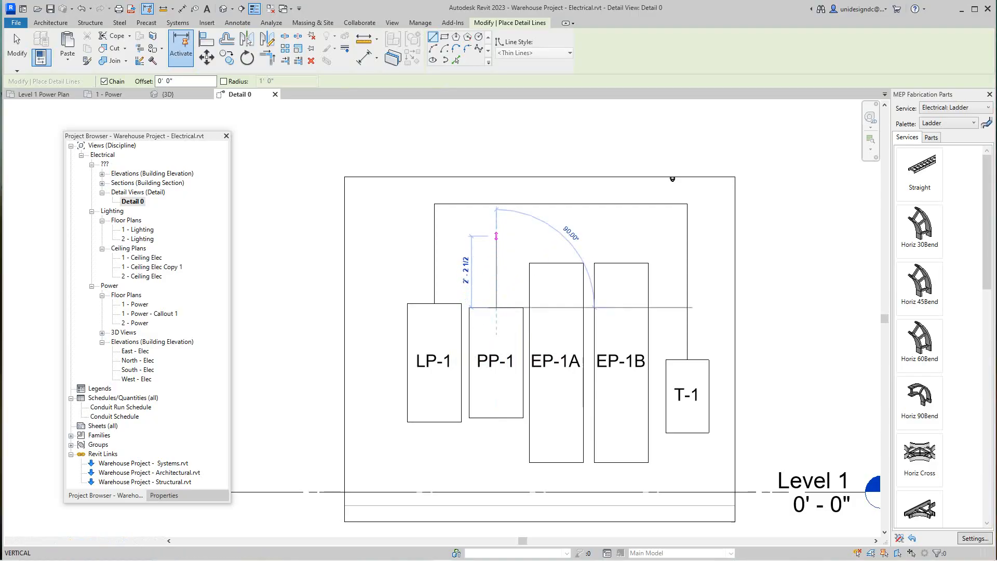
{"action": "scroll", "coordinate": [495, 236], "scroll_direction": "down", "scroll_amount": 2}
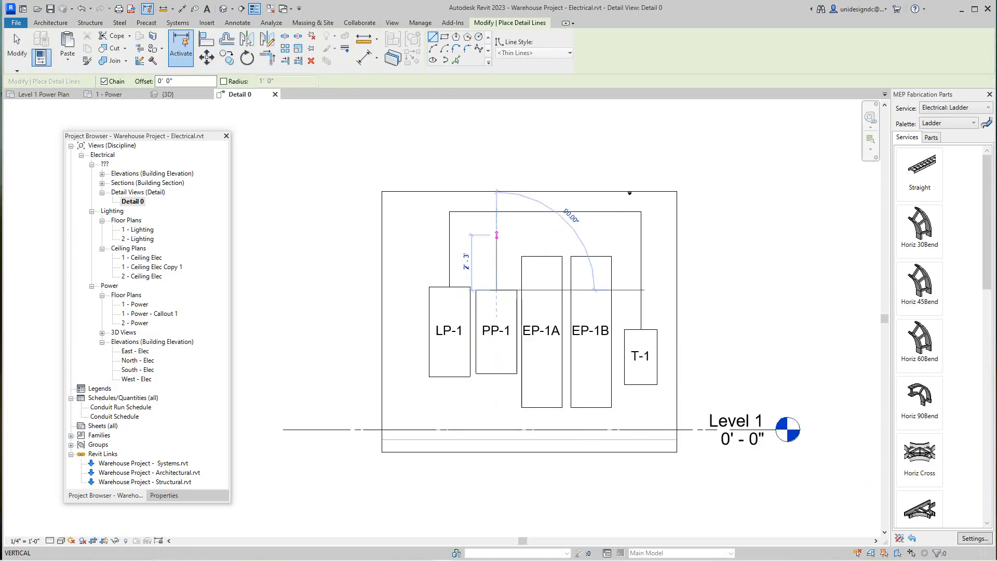
{"action": "left_click", "coordinate": [496, 229]}
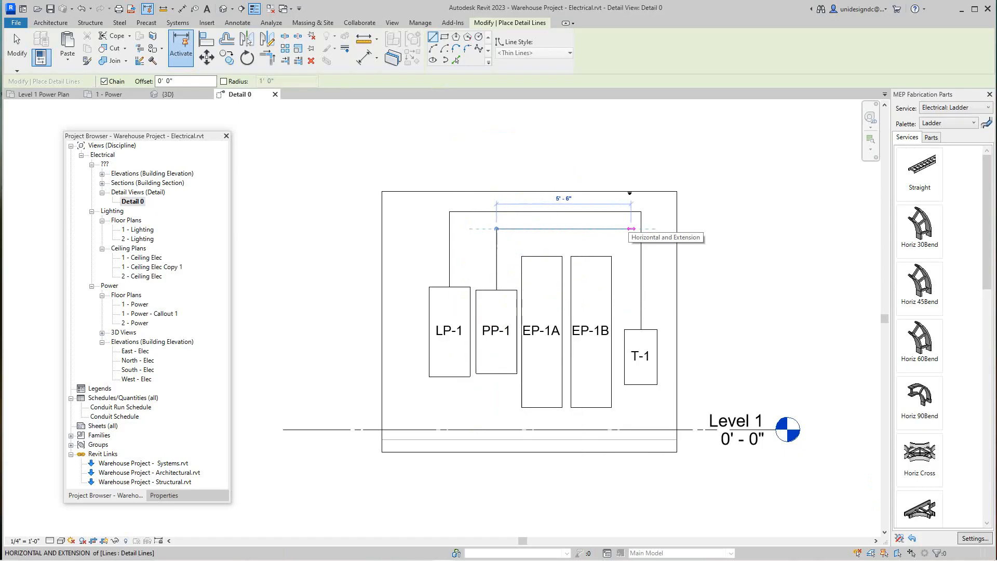
{"action": "left_click", "coordinate": [631, 229]}
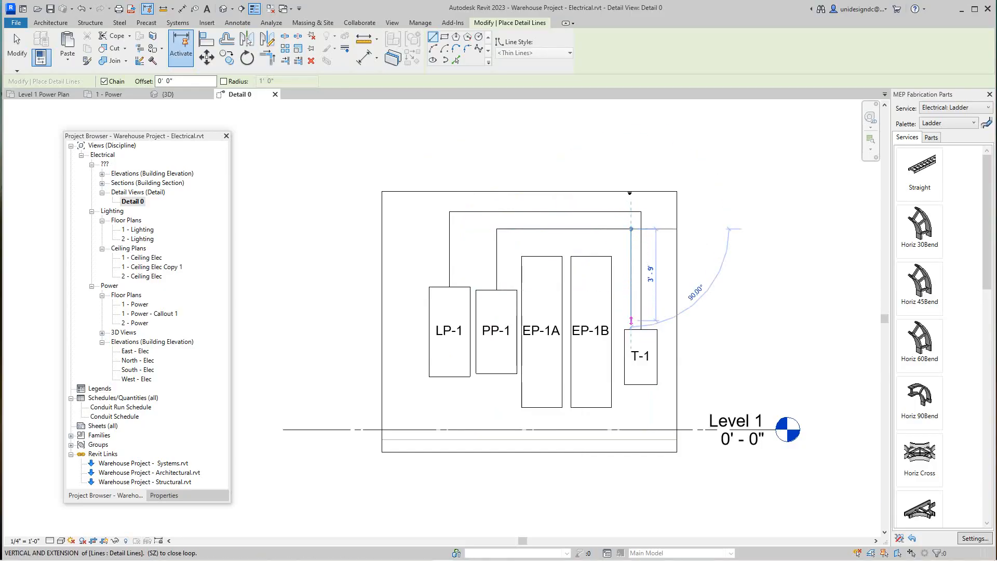
{"action": "left_click", "coordinate": [630, 320]}
{"action": "right_click", "coordinate": [628, 327]}
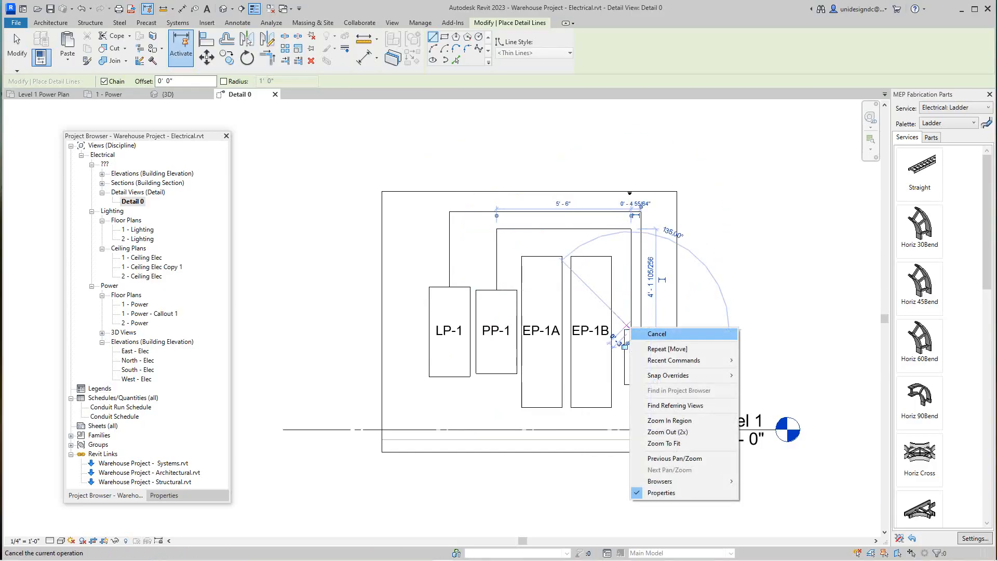
{"action": "left_click", "coordinate": [639, 333]}
Step: Draw chained thin detail lines from PP-1's bottom midpoint, about 2' - 1" down, about 1' - 11" across and up to EP-1A's bottom edge
{"action": "scroll", "coordinate": [648, 231], "scroll_direction": "up", "scroll_amount": 5}
{"action": "scroll", "coordinate": [571, 283], "scroll_direction": "down", "scroll_amount": 2}
{"action": "middle_click_drag", "start_coordinate": [572, 282], "coordinate": [548, 219]}
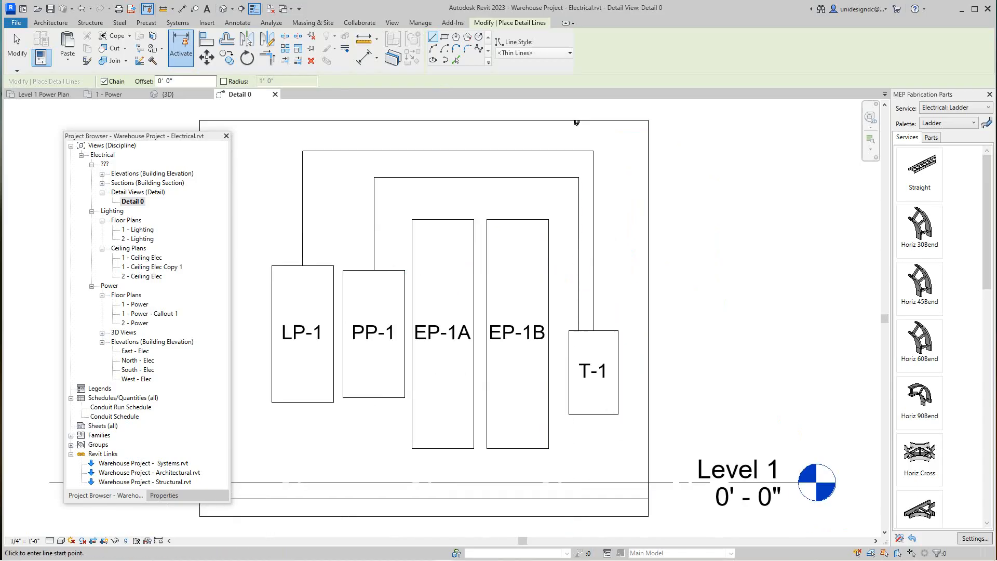
{"action": "scroll", "coordinate": [595, 259], "scroll_direction": "down", "scroll_amount": 1}
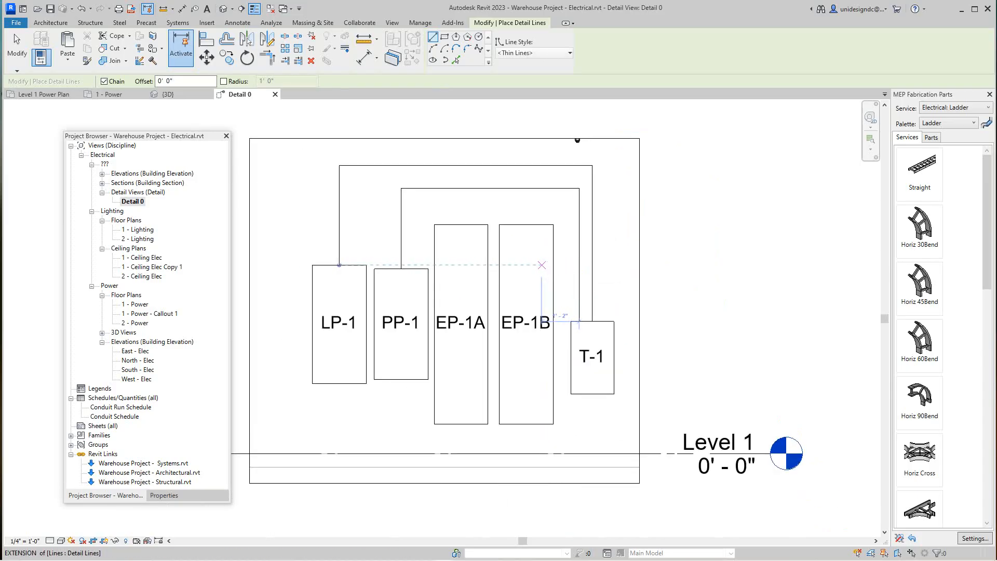
{"action": "scroll", "coordinate": [542, 270], "scroll_direction": "down", "scroll_amount": 1}
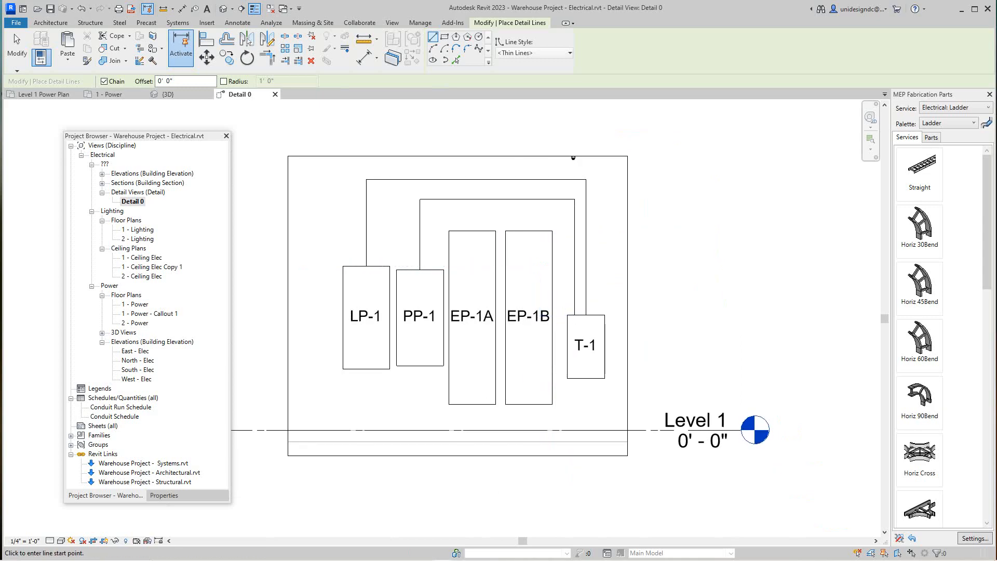
{"action": "middle_click_drag", "start_coordinate": [411, 398], "coordinate": [427, 380]}
{"action": "scroll", "coordinate": [428, 379], "scroll_direction": "up", "scroll_amount": 3}
{"action": "left_click", "coordinate": [440, 328]}
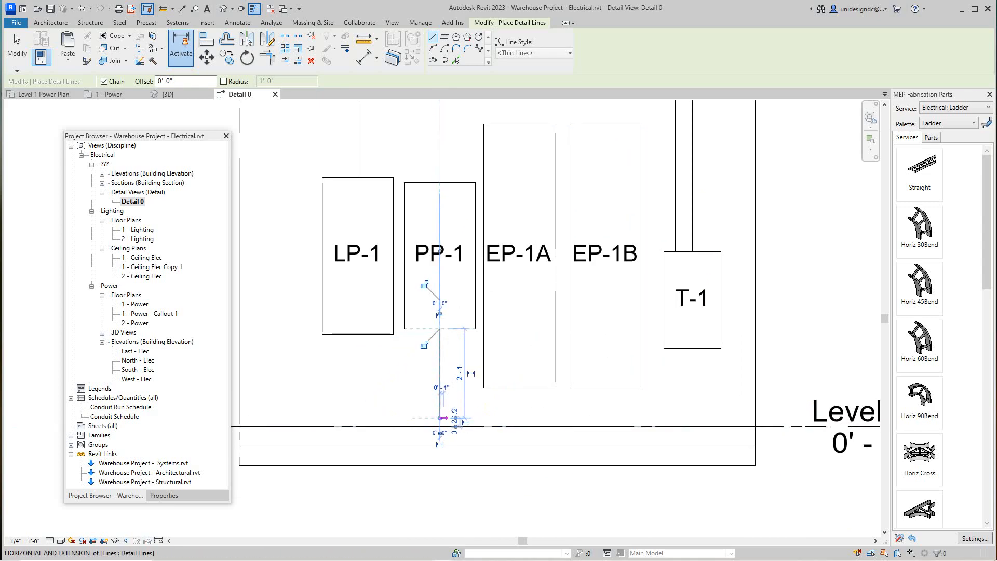
{"action": "left_click", "coordinate": [440, 418]}
{"action": "left_click", "coordinate": [522, 418]}
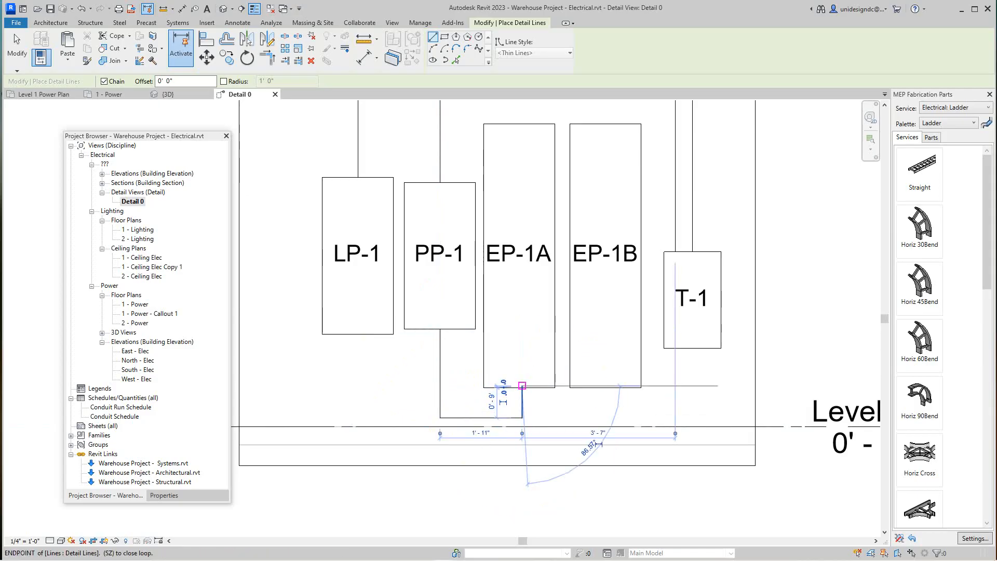
{"action": "right_click", "coordinate": [522, 384]}
{"action": "left_click", "coordinate": [549, 392]}
{"action": "scroll", "coordinate": [581, 327], "scroll_direction": "down", "scroll_amount": 3}
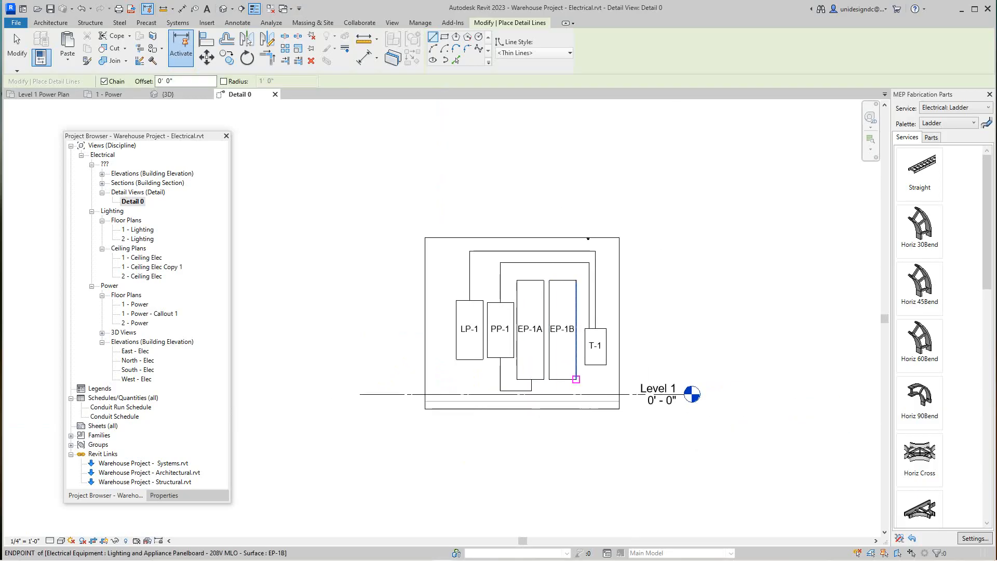
{"action": "scroll", "coordinate": [614, 332], "scroll_direction": "up", "scroll_amount": 1}
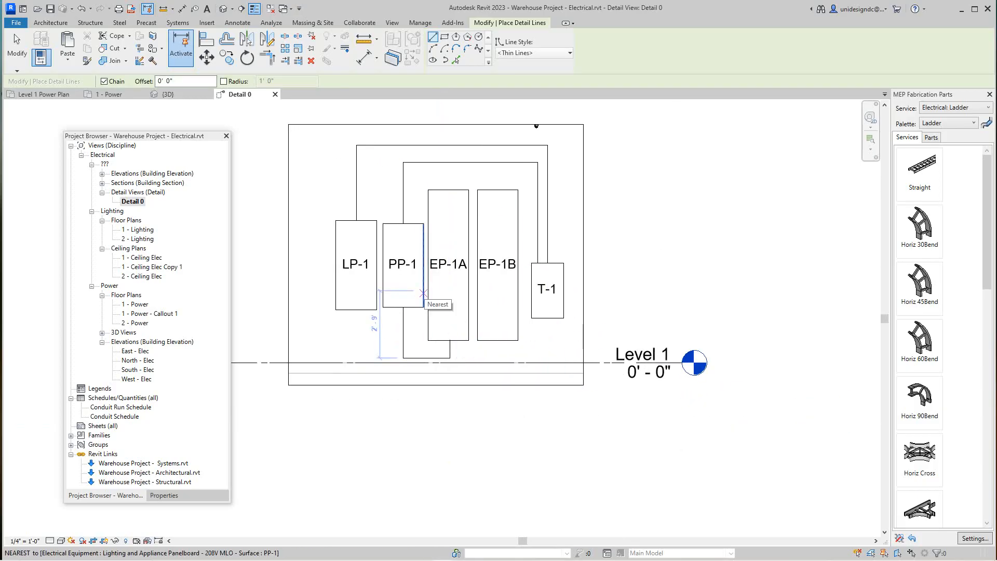
{"action": "scroll", "coordinate": [285, 236], "scroll_direction": "up", "scroll_amount": 3}
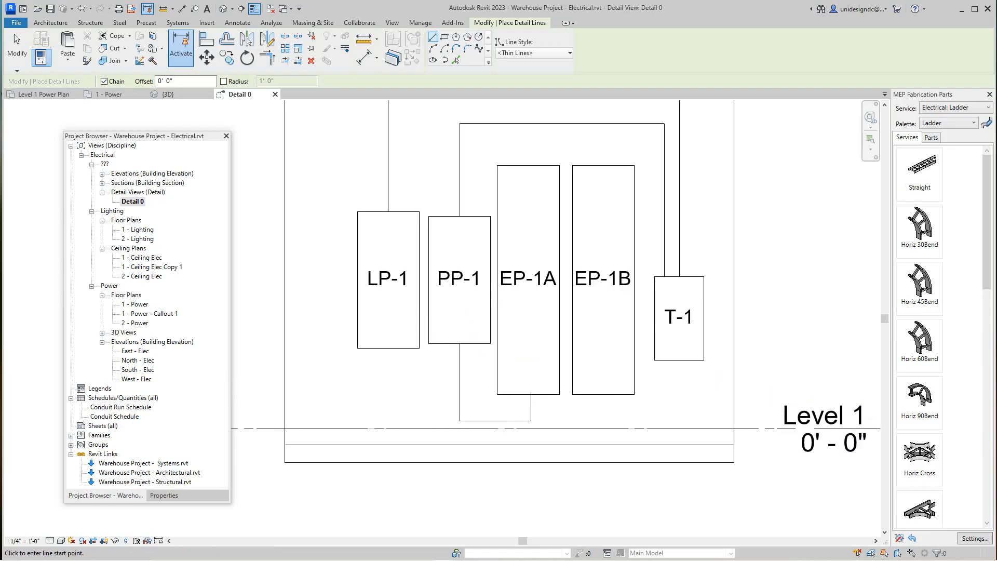
{"action": "scroll", "coordinate": [517, 366], "scroll_direction": "down", "scroll_amount": 1}
{"action": "scroll", "coordinate": [431, 352], "scroll_direction": "up", "scroll_amount": 1}
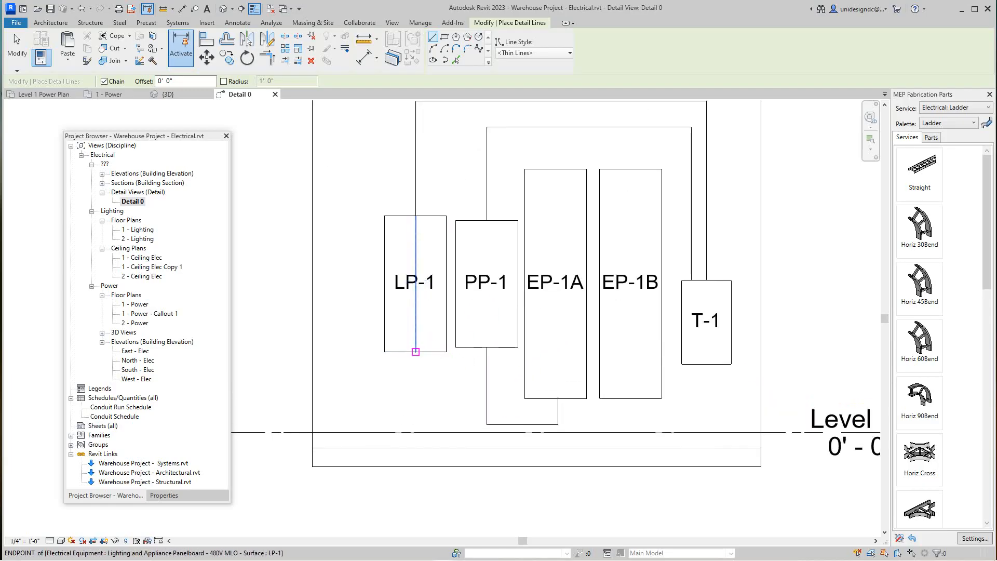
{"action": "scroll", "coordinate": [415, 352], "scroll_direction": "down", "scroll_amount": 2}
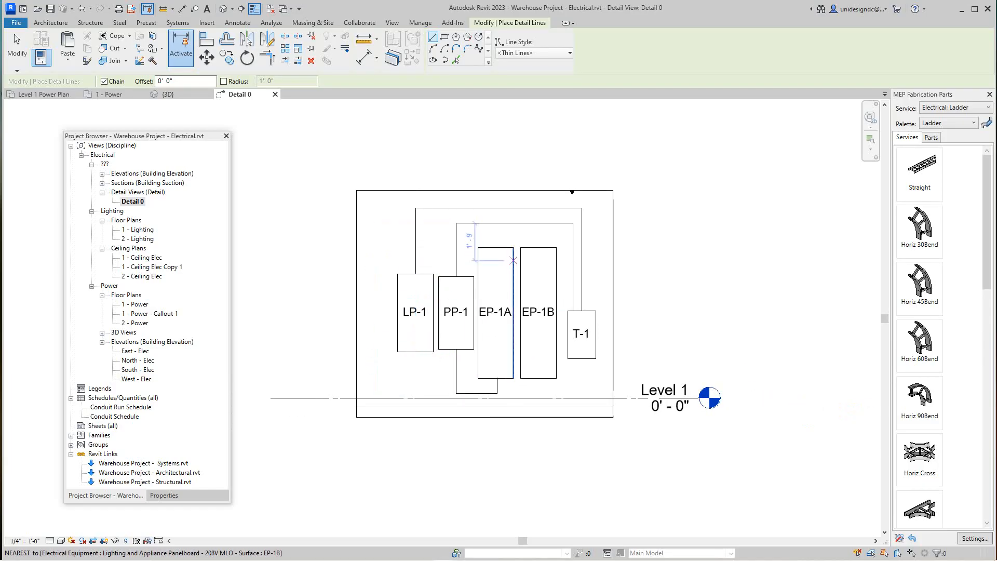
{"action": "scroll", "coordinate": [474, 243], "scroll_direction": "up", "scroll_amount": 2}
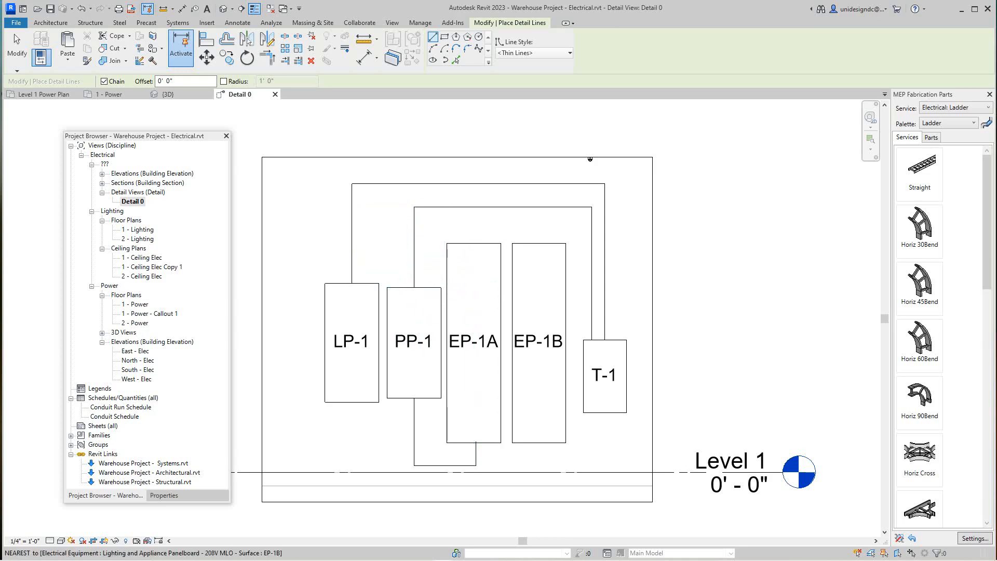
Step: Shift the two vertical detail lines above T-1 slightly to the right, keeping their lower ends on T-1's top edge
{"action": "right_click", "coordinate": [518, 226]}
{"action": "left_click", "coordinate": [545, 232]}
{"action": "scroll", "coordinate": [599, 270], "scroll_direction": "up", "scroll_amount": 2}
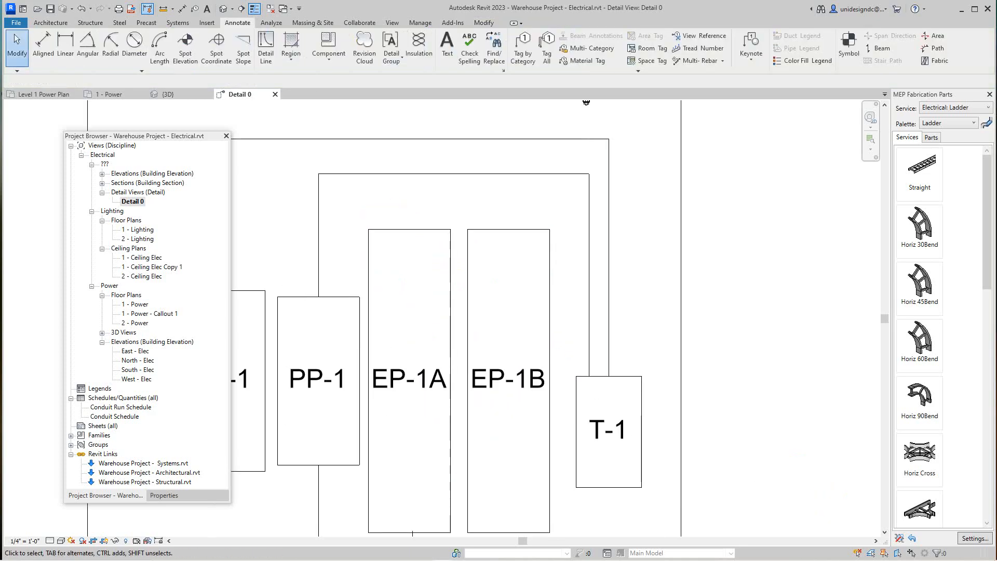
{"action": "left_click", "coordinate": [609, 296]}
{"action": "mouse_move", "coordinate": [609, 296]}
{"action": "left_mouse_down"}
{"action": "mouse_move", "coordinate": [629, 301]}
{"action": "mouse_move", "coordinate": [604, 317]}
{"action": "left_mouse_up"}
{"action": "key", "text": "Escape"}
{"action": "scroll", "coordinate": [589, 317], "scroll_direction": "up", "scroll_amount": 1}
{"action": "key", "text": "Escape"}
{"action": "scroll", "coordinate": [635, 268], "scroll_direction": "down", "scroll_amount": 3}
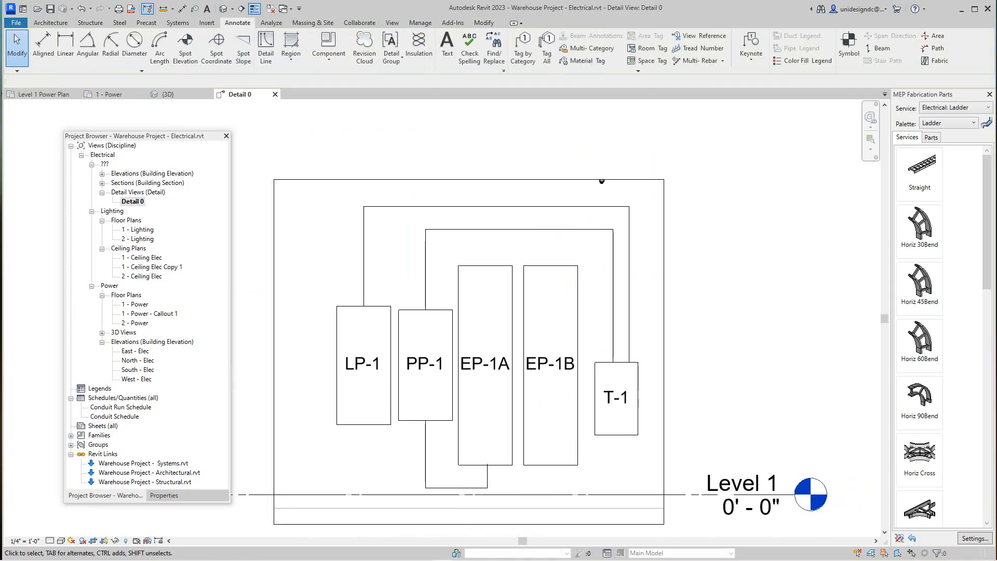
{"action": "scroll", "coordinate": [601, 180], "scroll_direction": "down", "scroll_amount": 2}
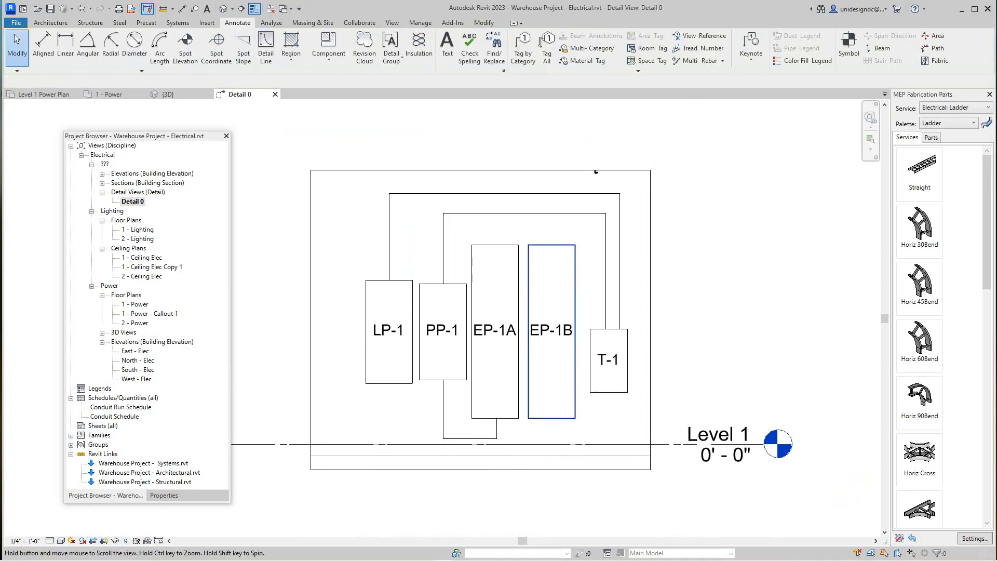
{"action": "scroll", "coordinate": [548, 333], "scroll_direction": "down", "scroll_amount": 1}
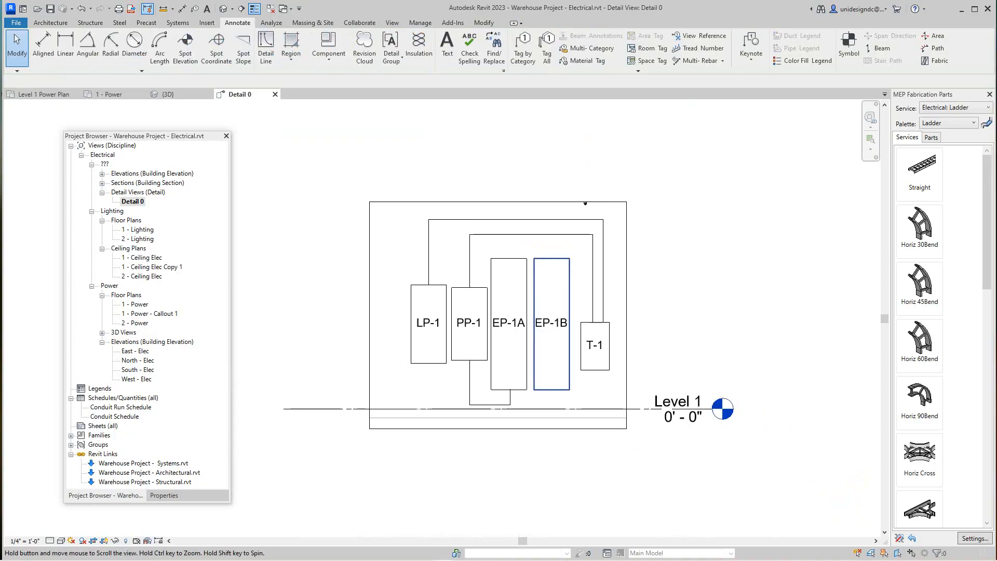
{"action": "middle_click_drag", "start_coordinate": [547, 332], "coordinate": [594, 313]}
{"action": "scroll", "coordinate": [392, 307], "scroll_direction": "up", "scroll_amount": 3}
{"action": "scroll", "coordinate": [467, 363], "scroll_direction": "down", "scroll_amount": 1}
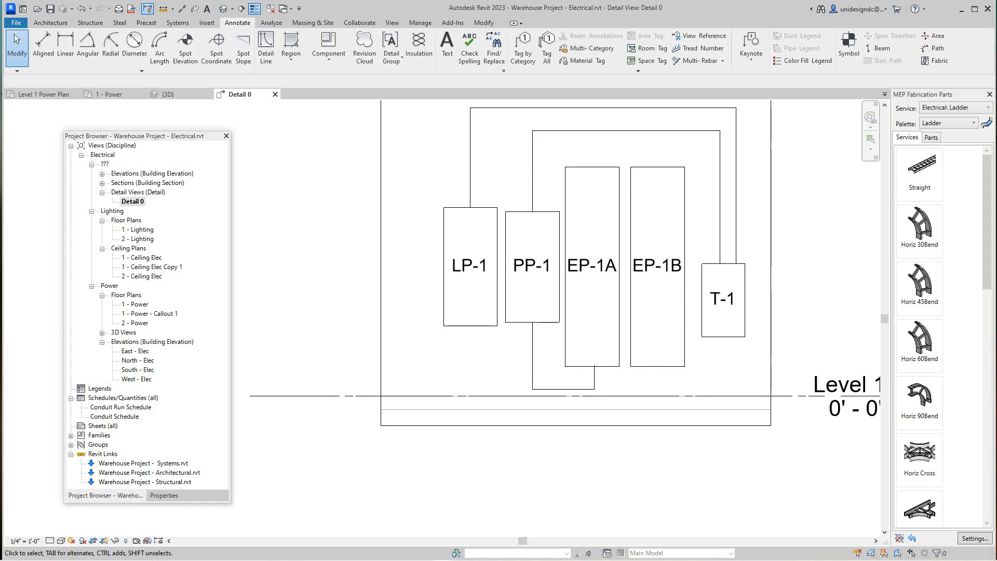
{"action": "scroll", "coordinate": [373, 267], "scroll_direction": "down", "scroll_amount": 3}
{"action": "scroll", "coordinate": [430, 317], "scroll_direction": "up", "scroll_amount": 3}
{"action": "scroll", "coordinate": [457, 361], "scroll_direction": "down", "scroll_amount": 1}
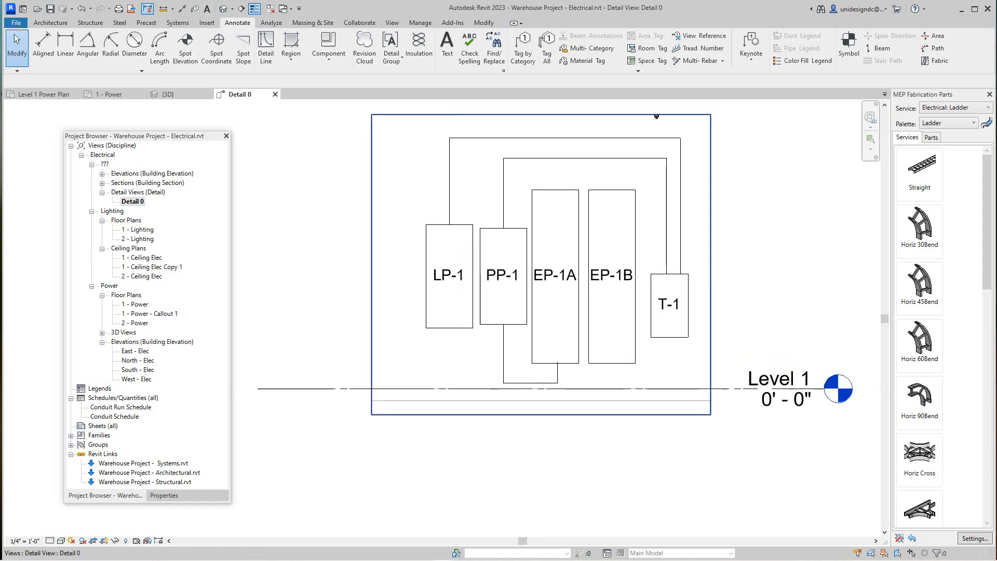
{"action": "left_click", "coordinate": [446, 46]}
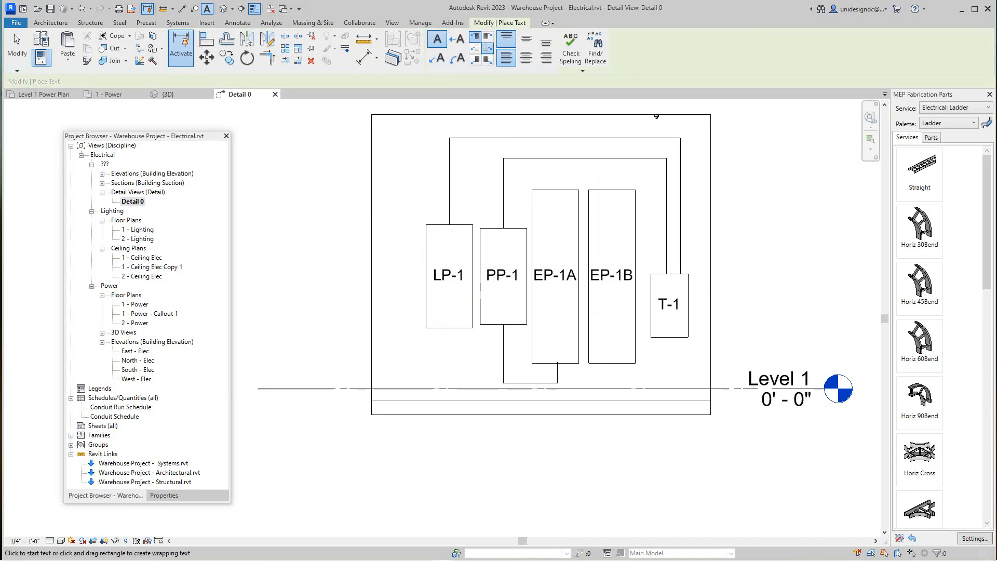
{"action": "scroll", "coordinate": [451, 344], "scroll_direction": "down", "scroll_amount": 1}
{"action": "right_click", "coordinate": [451, 344]}
{"action": "left_click", "coordinate": [467, 350]}
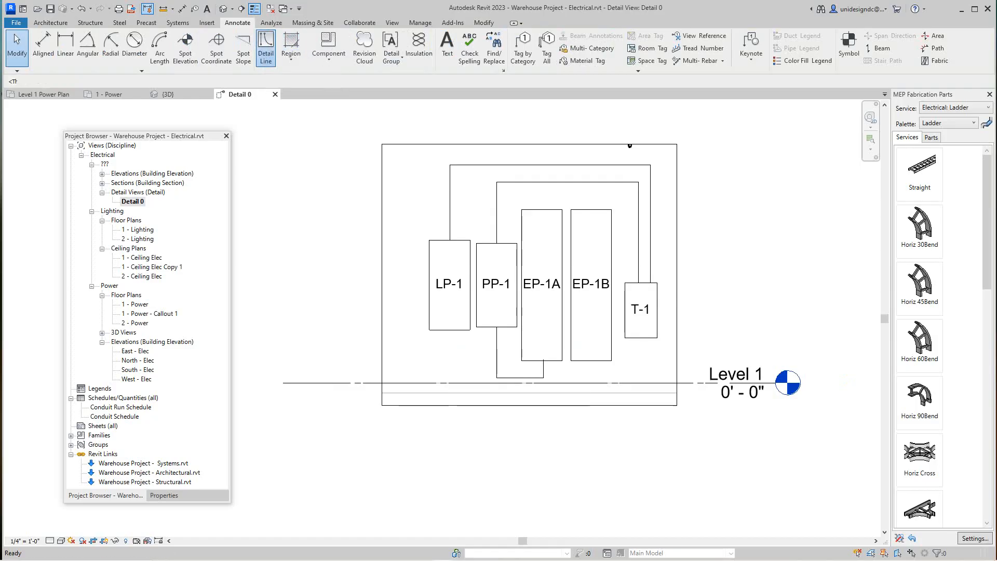
Step: Draw a vertical thin detail line from LP-1's bottom midpoint down to the Level 1 line
{"action": "left_click", "coordinate": [266, 50]}
{"action": "left_click", "coordinate": [449, 329]}
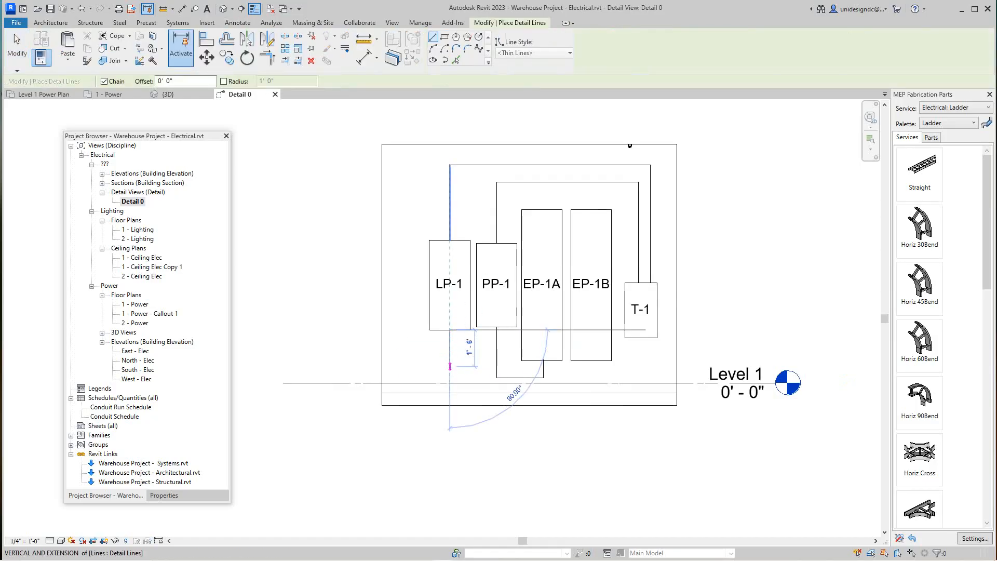
{"action": "left_click", "coordinate": [450, 385]}
{"action": "right_click", "coordinate": [450, 385]}
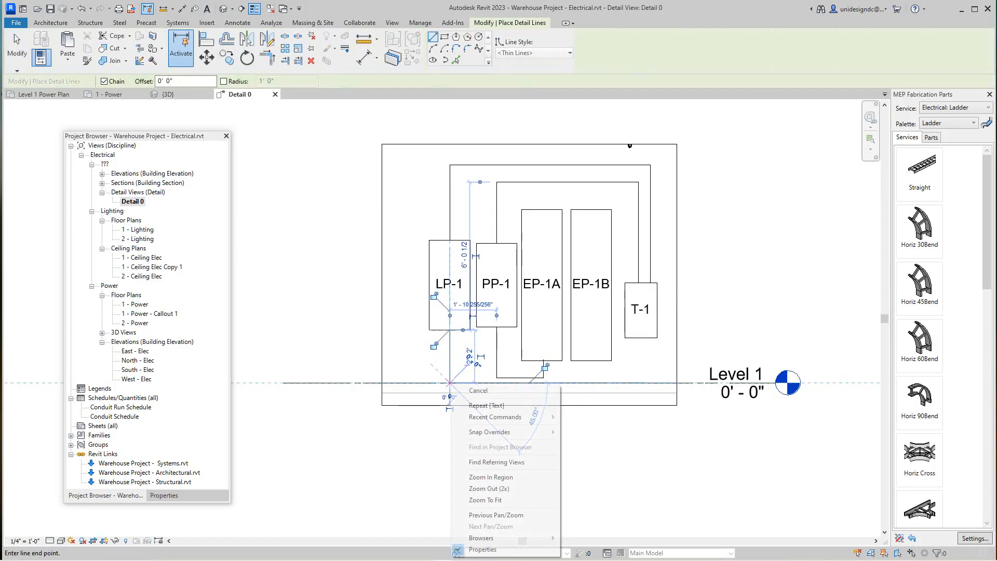
{"action": "left_click", "coordinate": [477, 389]}
Step: Start a text note in the 3/32" Arial type on the vertical detail line below LP-1
{"action": "scroll", "coordinate": [438, 358], "scroll_direction": "up", "scroll_amount": 3}
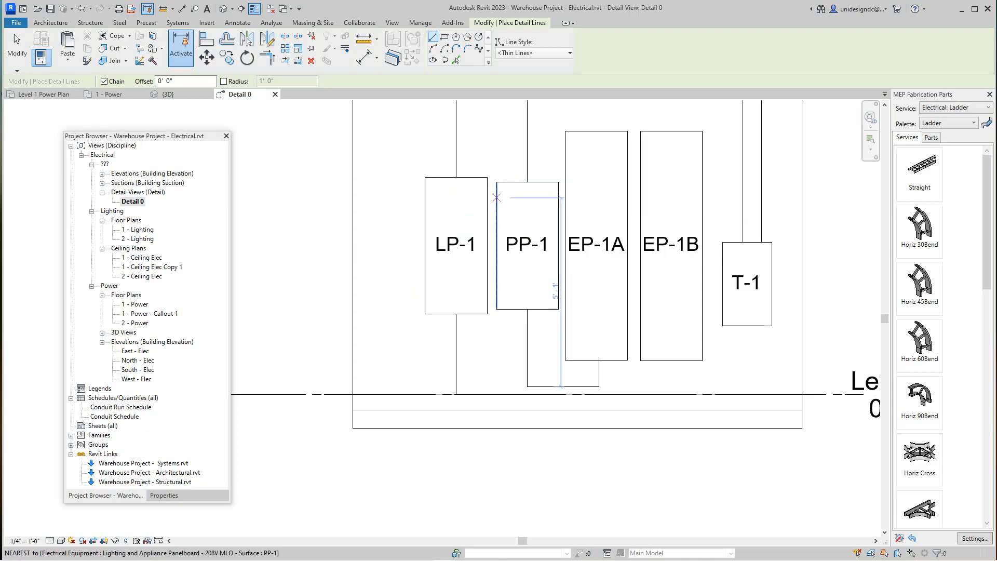
{"action": "scroll", "coordinate": [496, 198], "scroll_direction": "down", "scroll_amount": 2}
{"action": "scroll", "coordinate": [497, 197], "scroll_direction": "up", "scroll_amount": 2}
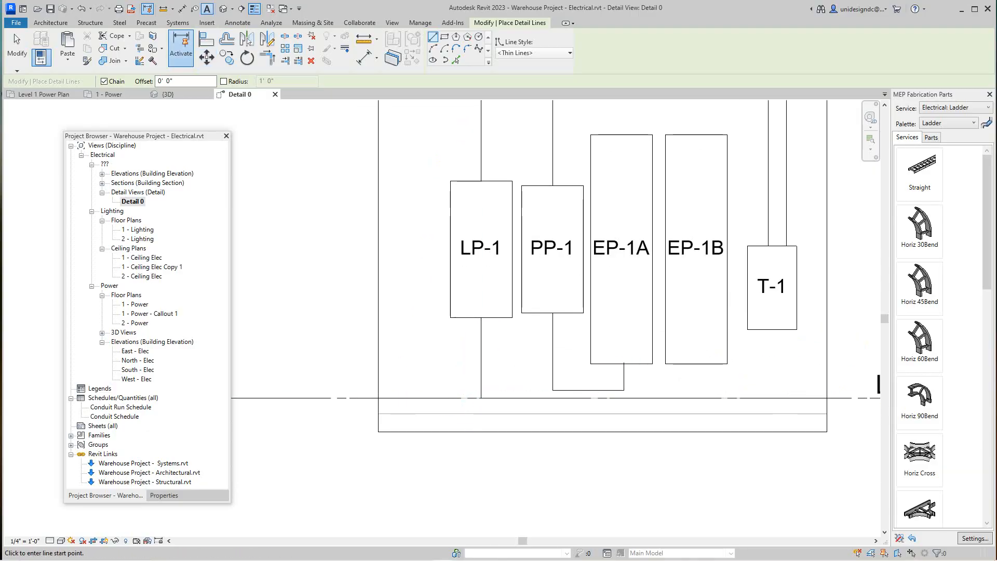
{"action": "key", "text": "t"}
{"action": "key", "text": "x"}
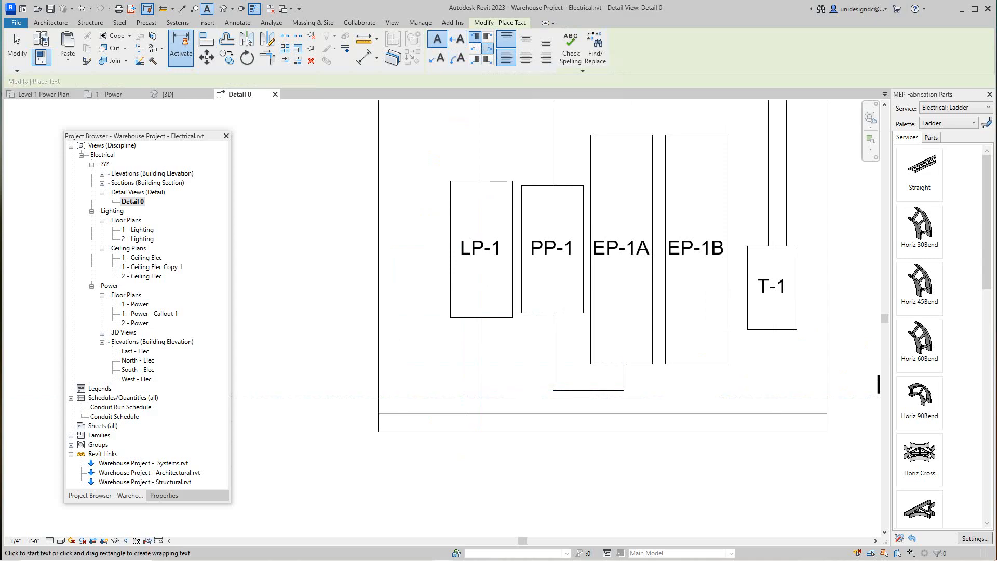
{"action": "left_click", "coordinate": [471, 356]}
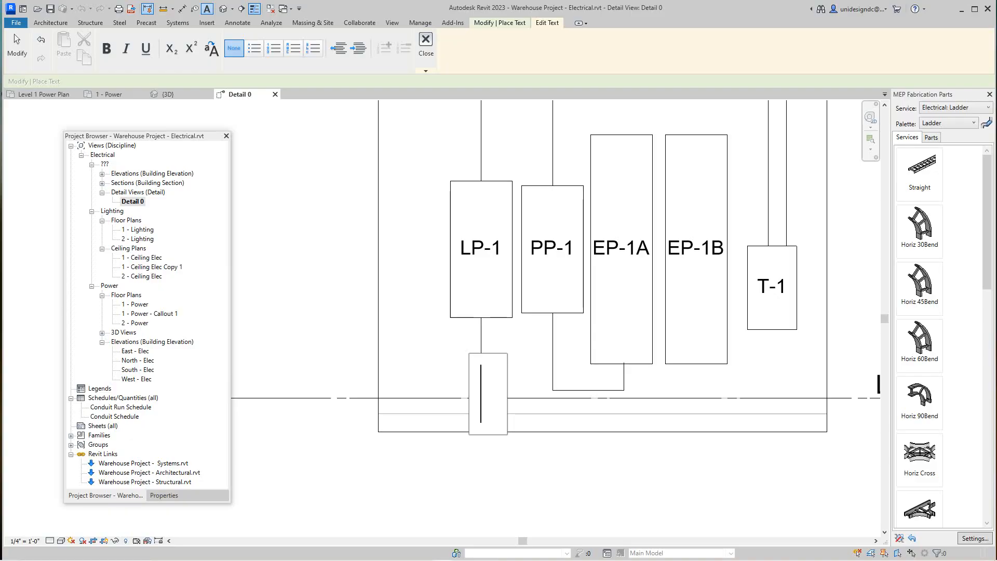
{"action": "key", "text": "Escape"}
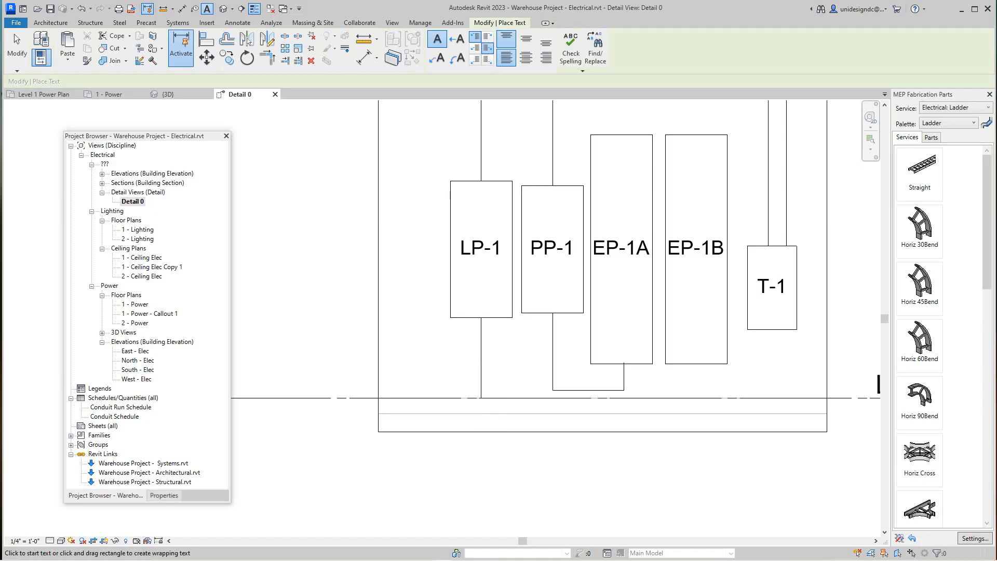
{"action": "left_click", "coordinate": [164, 496]}
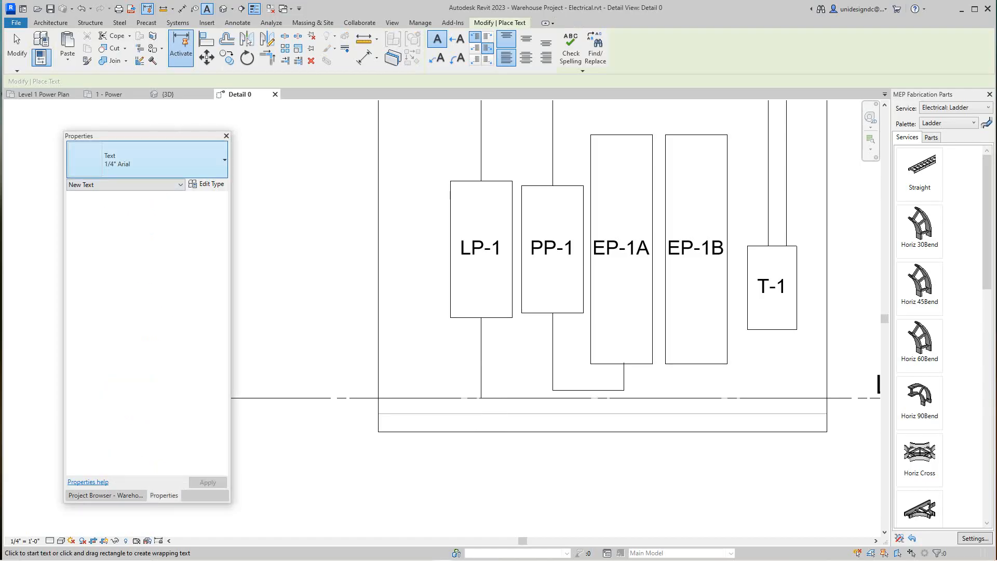
{"action": "left_click", "coordinate": [223, 160]}
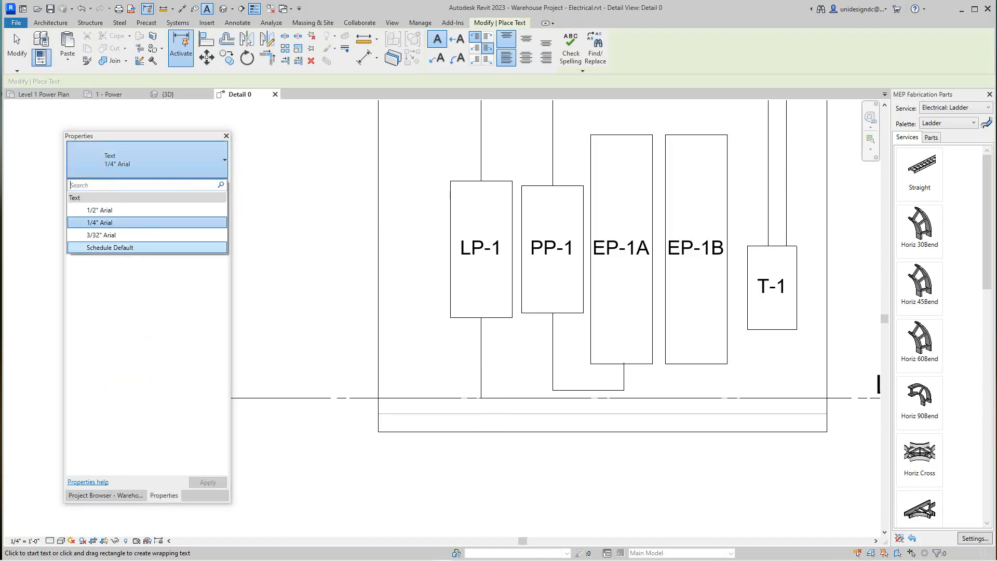
{"action": "left_click", "coordinate": [102, 234]}
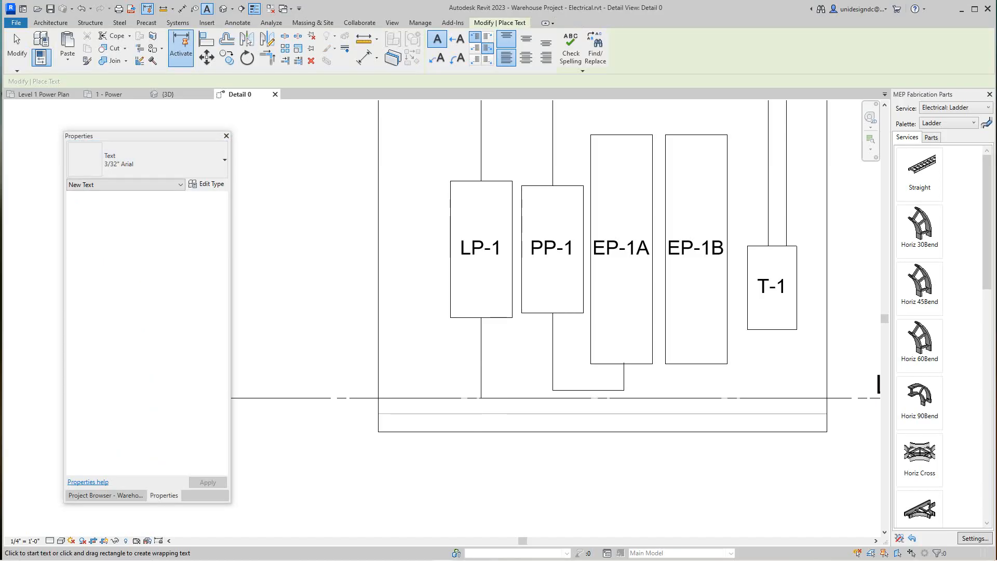
{"action": "left_click", "coordinate": [479, 366]}
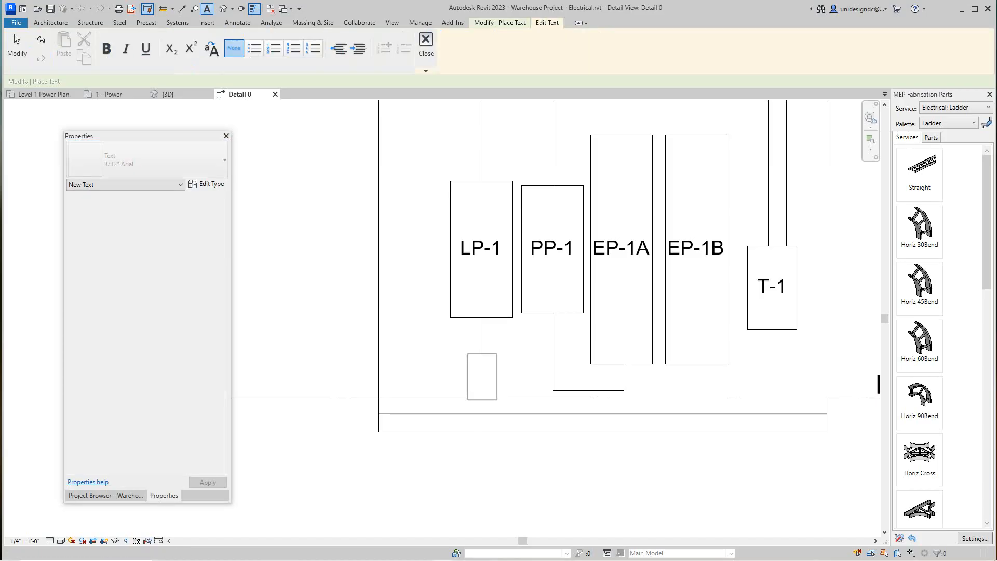
{"action": "type", "text": "grou"}
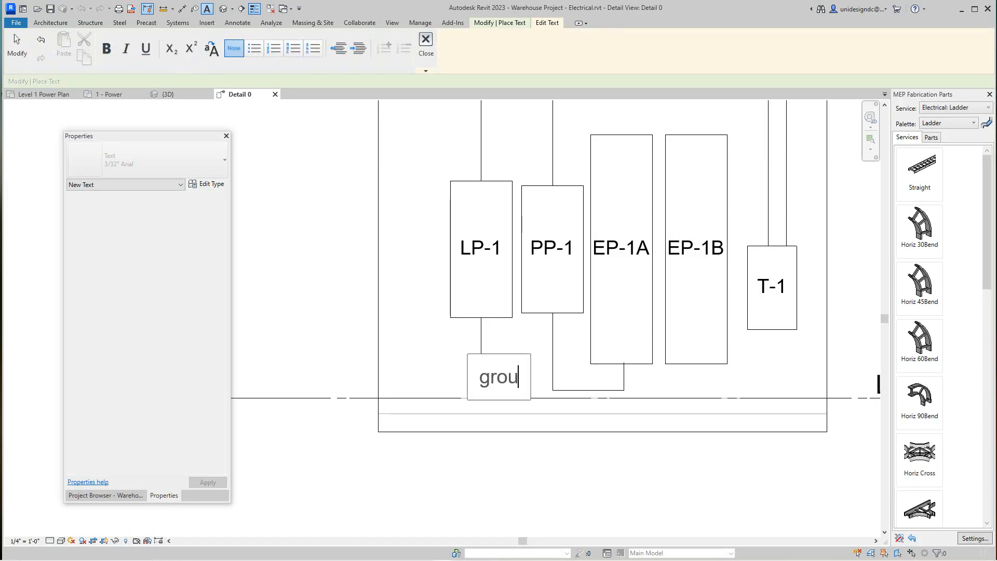
{"action": "type", "text": "ndin"}
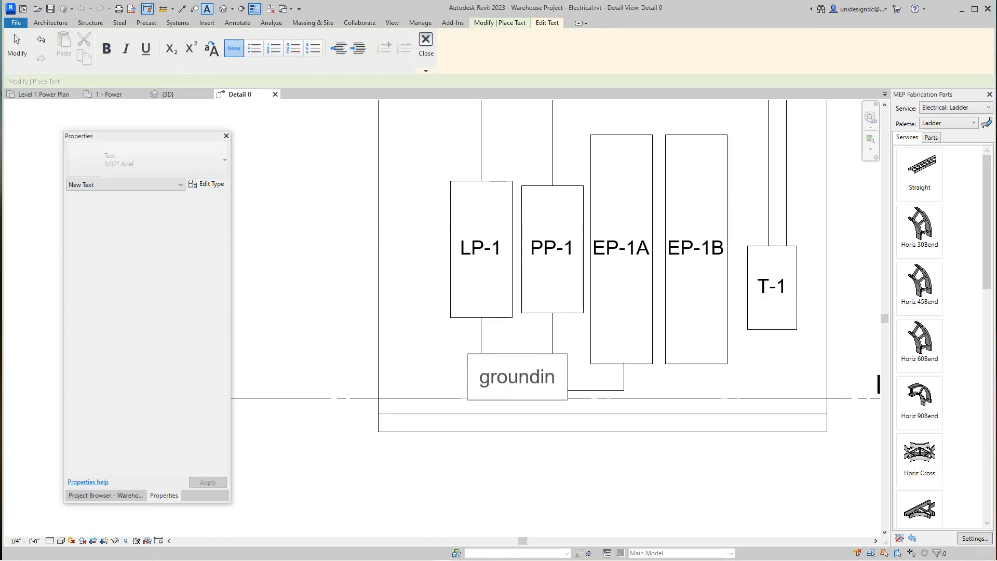
{"action": "key", "text": "BackSpace"}
{"action": "key", "text": "BackSpace"}
{"action": "key", "text": "BackSpace"}
{"action": "key", "text": "BackSpace"}
{"action": "key", "text": "BackSpace"}
{"action": "key", "text": "BackSpace"}
{"action": "key", "text": "BackSpace"}
{"action": "key", "text": "BackSpace"}
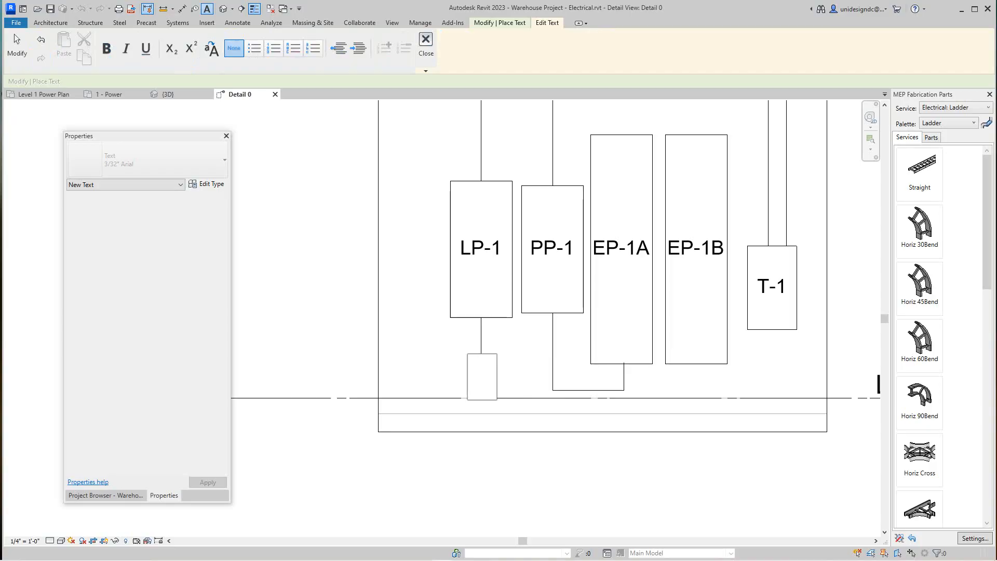
Step: Enter GROUNDING ROD in capitals on two lines in the text note and finish it
{"action": "type", "text": "GROUN"}
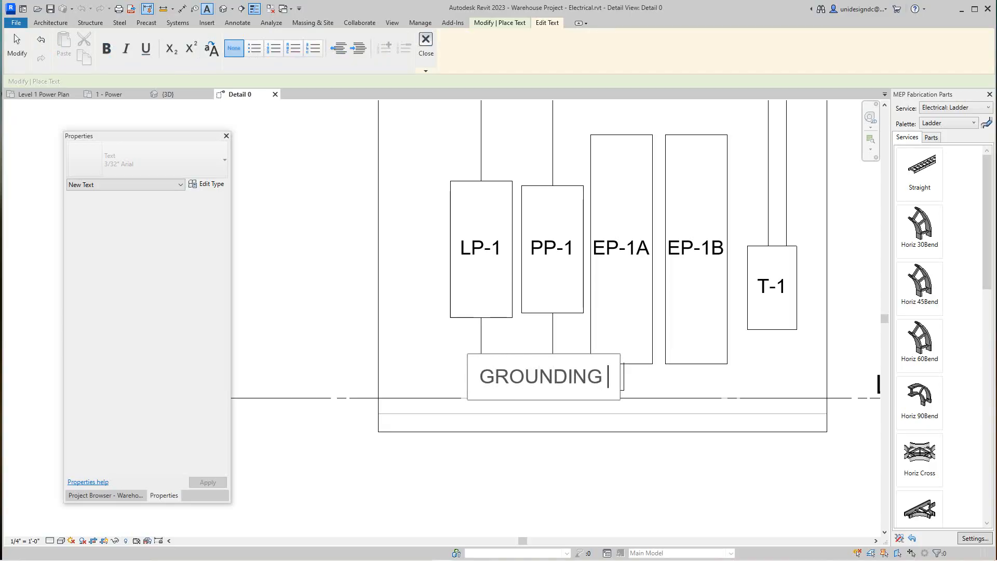
{"action": "type", "text": "DING"}
{"action": "key", "text": "Return"}
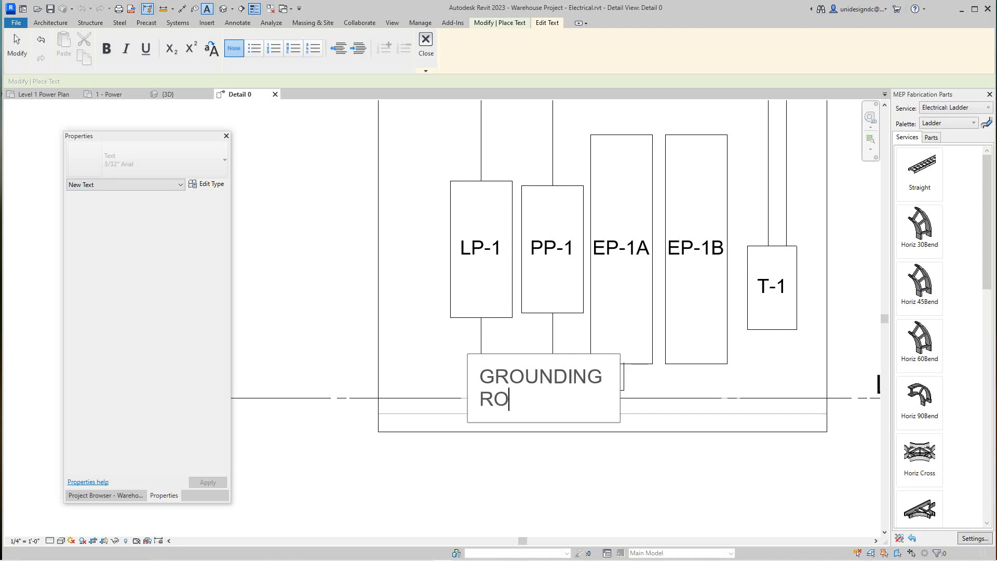
{"action": "left_click", "coordinate": [436, 353]}
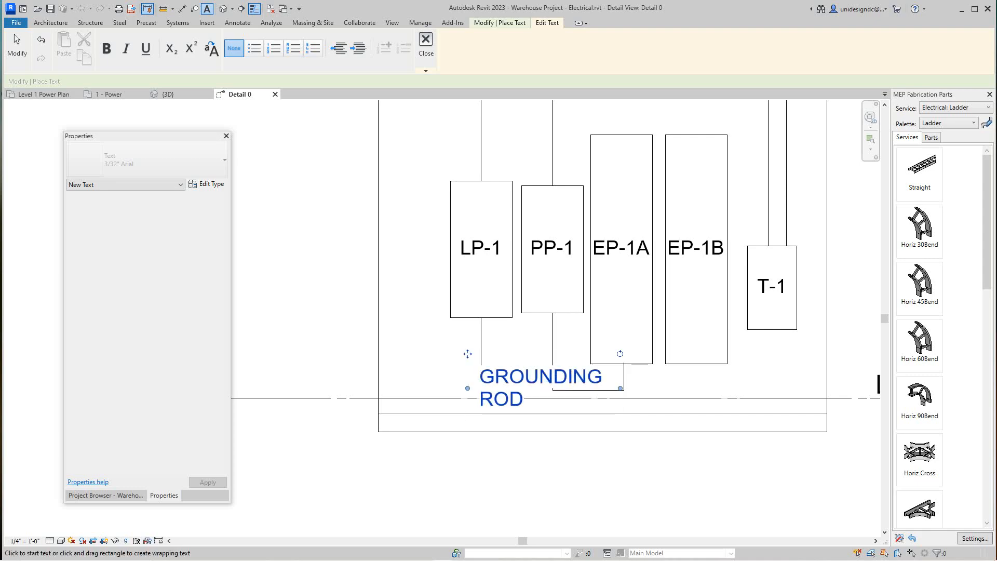
{"action": "scroll", "coordinate": [436, 353], "scroll_direction": "up", "scroll_amount": 1}
{"action": "key", "text": "Escape"}
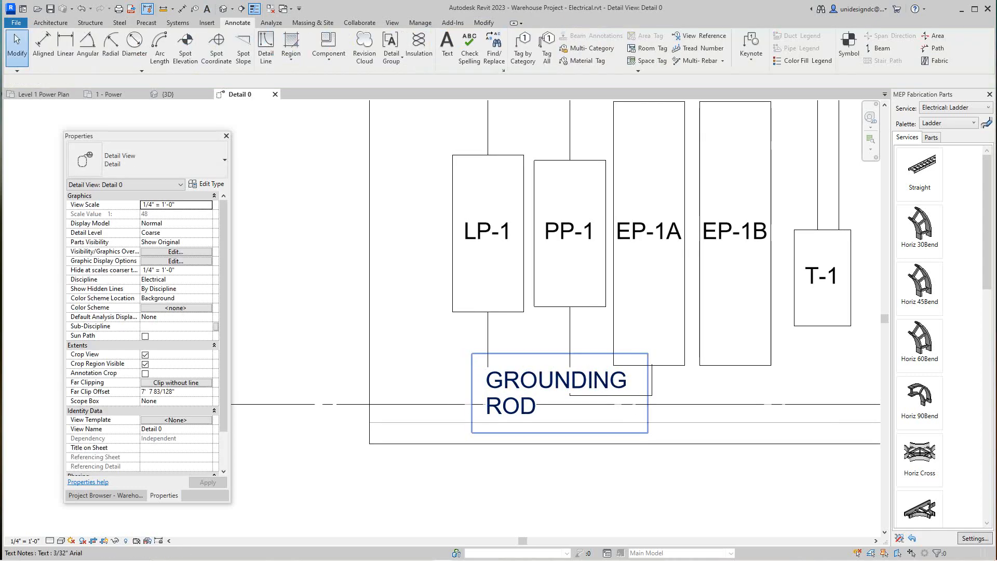
Step: Move the GROUNDING ROD note beside LP-1's lower left and add a straight right leader pointing at the vertical line below LP-1
{"action": "left_click_drag", "start_coordinate": [529, 384], "coordinate": [326, 333]}
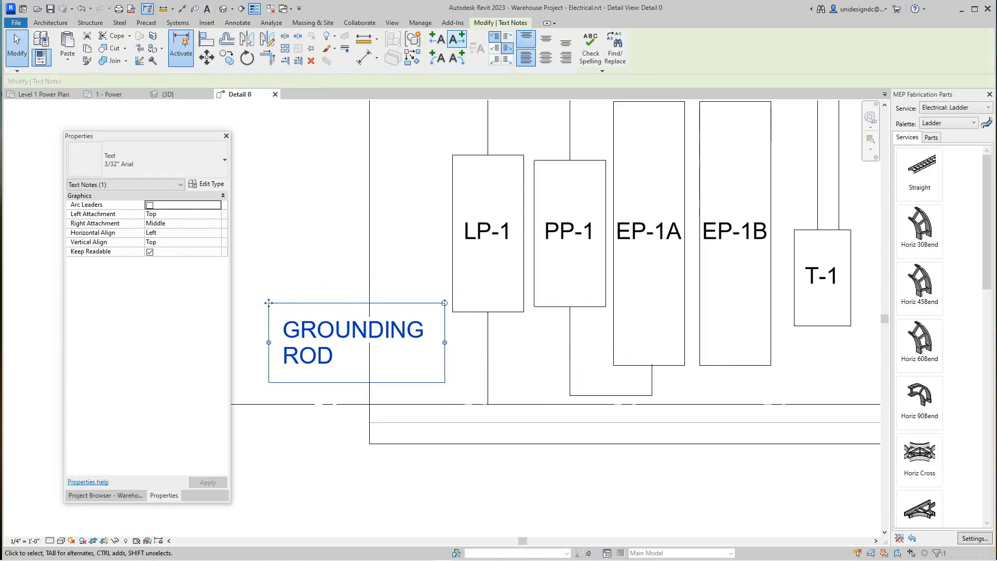
{"action": "left_click", "coordinate": [457, 40]}
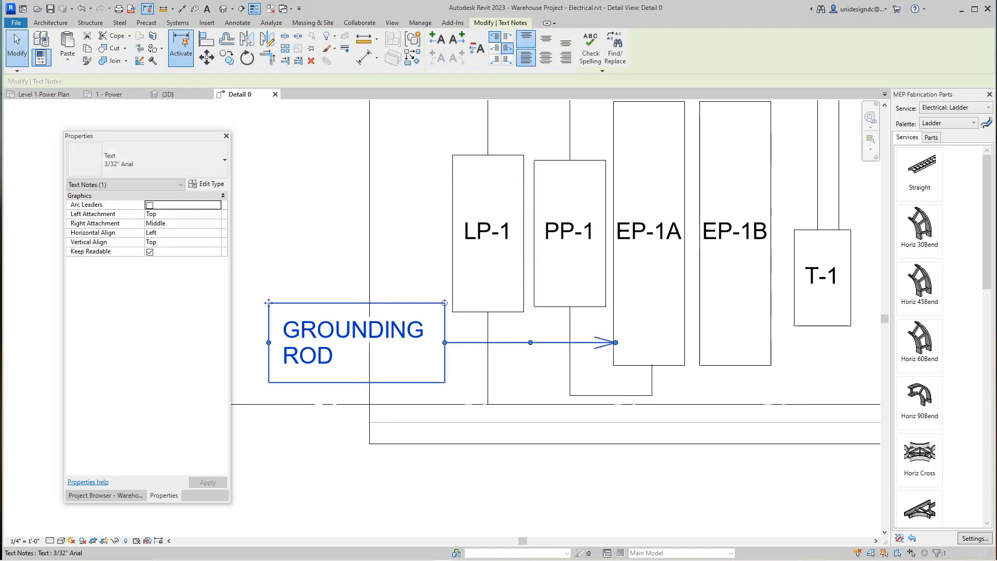
{"action": "left_click_drag", "start_coordinate": [615, 342], "coordinate": [486, 361]}
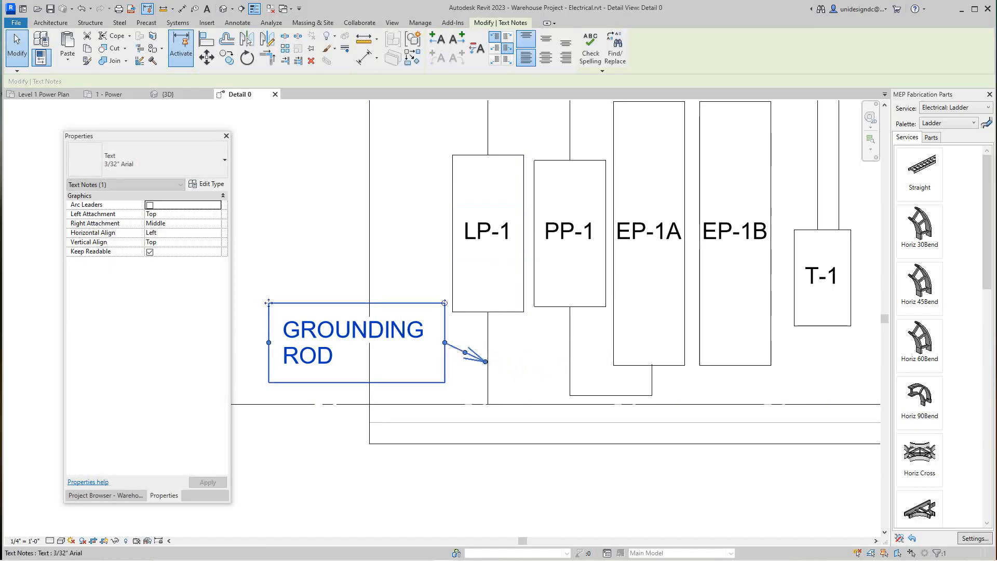
Step: Shift the GROUNDING ROD note up and left, and move its leader elbow level with the text to form a short horizontal landing
{"action": "scroll", "coordinate": [453, 354], "scroll_direction": "up", "scroll_amount": 6}
{"action": "scroll", "coordinate": [433, 370], "scroll_direction": "down", "scroll_amount": 8}
{"action": "middle_click_drag", "start_coordinate": [433, 371], "coordinate": [513, 368]}
{"action": "scroll", "coordinate": [513, 369], "scroll_direction": "up", "scroll_amount": 1}
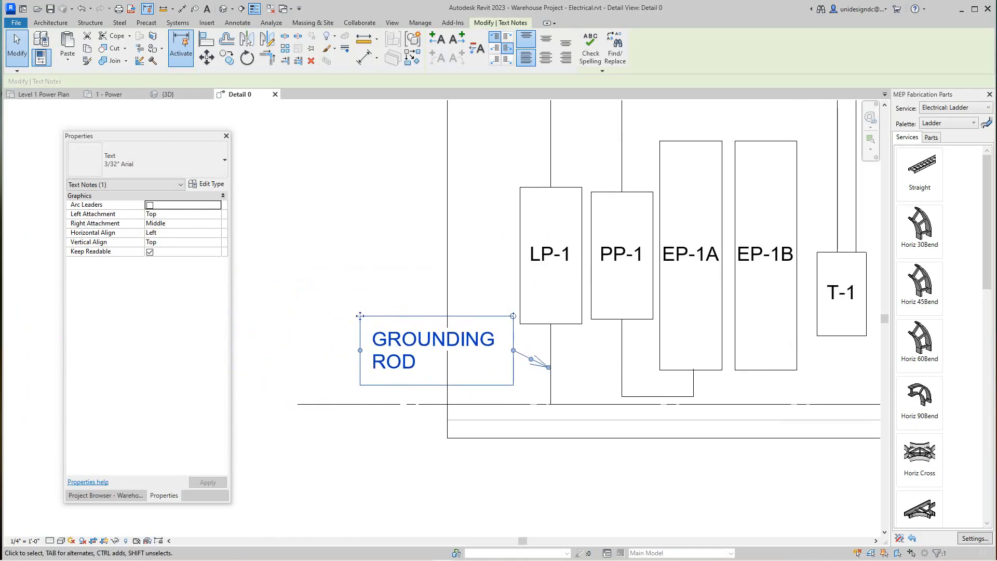
{"action": "left_click_drag", "start_coordinate": [360, 315], "coordinate": [303, 283]}
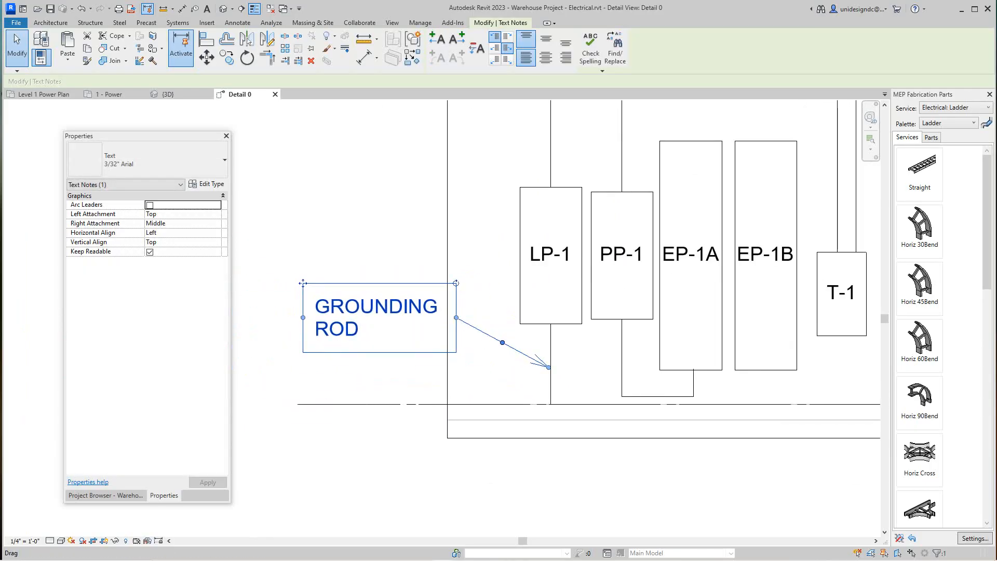
{"action": "left_click_drag", "start_coordinate": [502, 342], "coordinate": [473, 317]}
{"action": "left_click", "coordinate": [470, 365]}
{"action": "scroll", "coordinate": [469, 365], "scroll_direction": "down", "scroll_amount": 6}
{"action": "middle_click", "coordinate": [470, 366]}
{"action": "scroll", "coordinate": [470, 366], "scroll_direction": "down", "scroll_amount": 1}
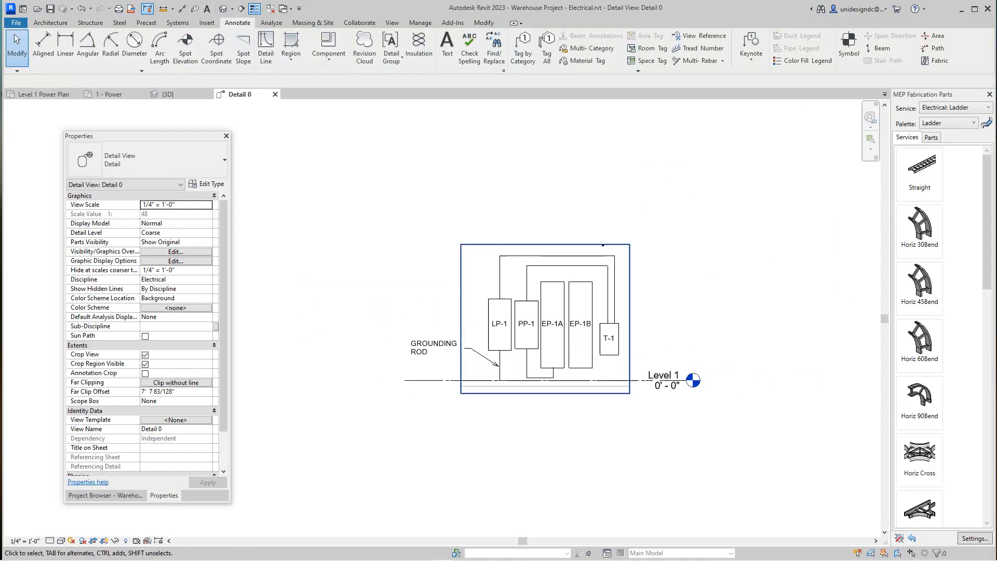
Step: Hide the crop region of the Detail 0 view
{"action": "scroll", "coordinate": [569, 354], "scroll_direction": "up", "scroll_amount": 3}
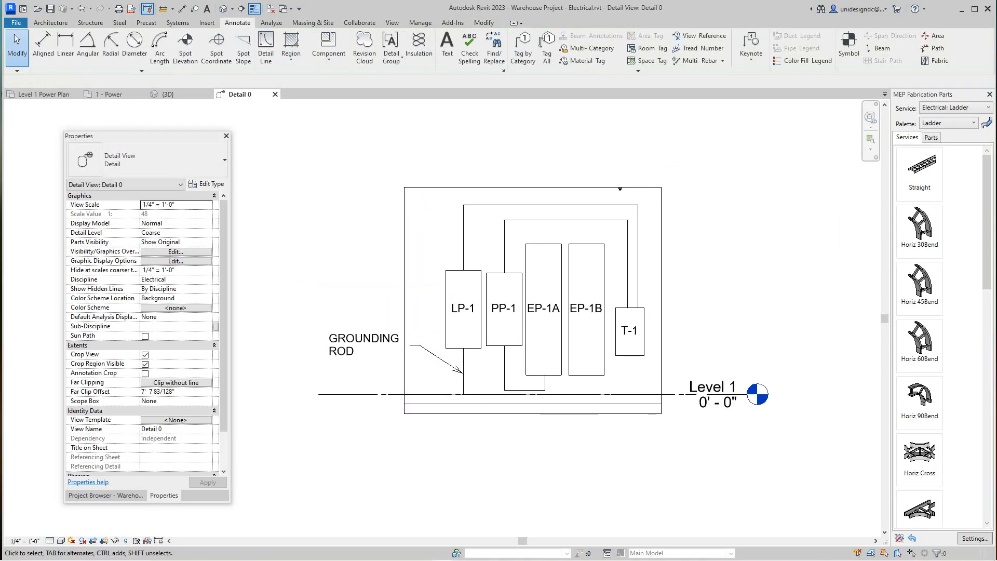
{"action": "scroll", "coordinate": [619, 188], "scroll_direction": "up", "scroll_amount": 4}
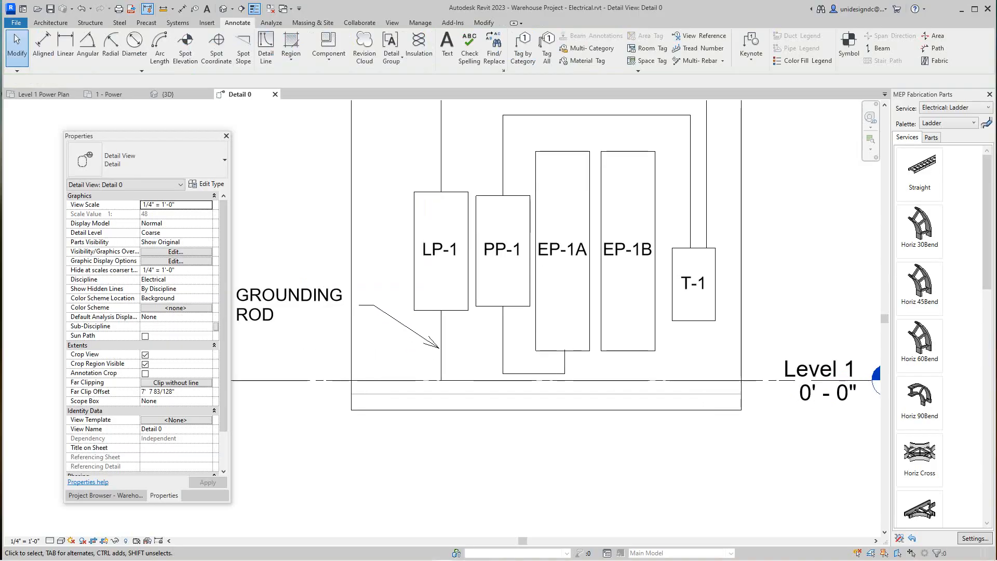
{"action": "scroll", "coordinate": [457, 305], "scroll_direction": "down", "scroll_amount": 2}
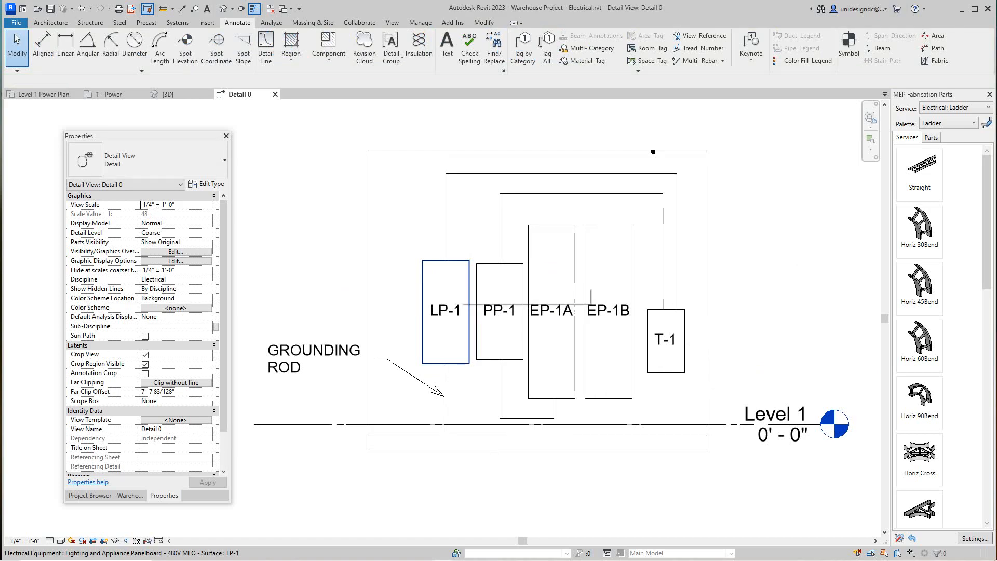
{"action": "scroll", "coordinate": [454, 395], "scroll_direction": "down", "scroll_amount": 3}
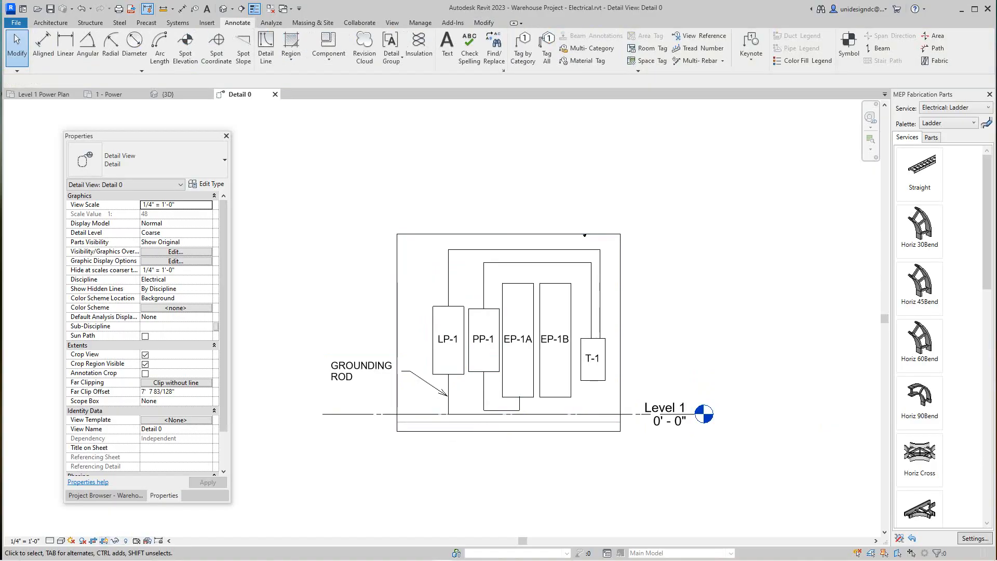
{"action": "left_click", "coordinate": [104, 540]}
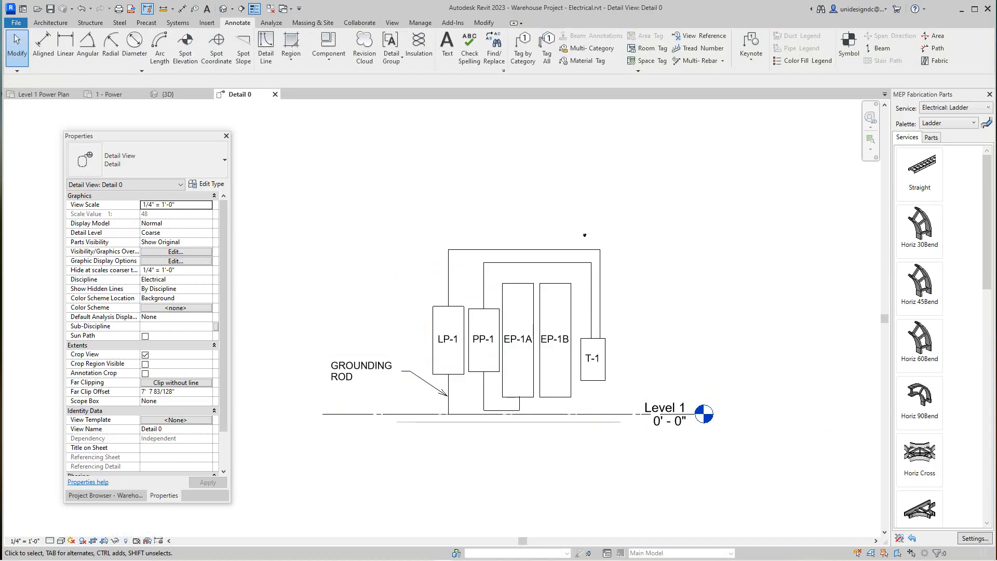
{"action": "scroll", "coordinate": [574, 172], "scroll_direction": "up", "scroll_amount": 8}
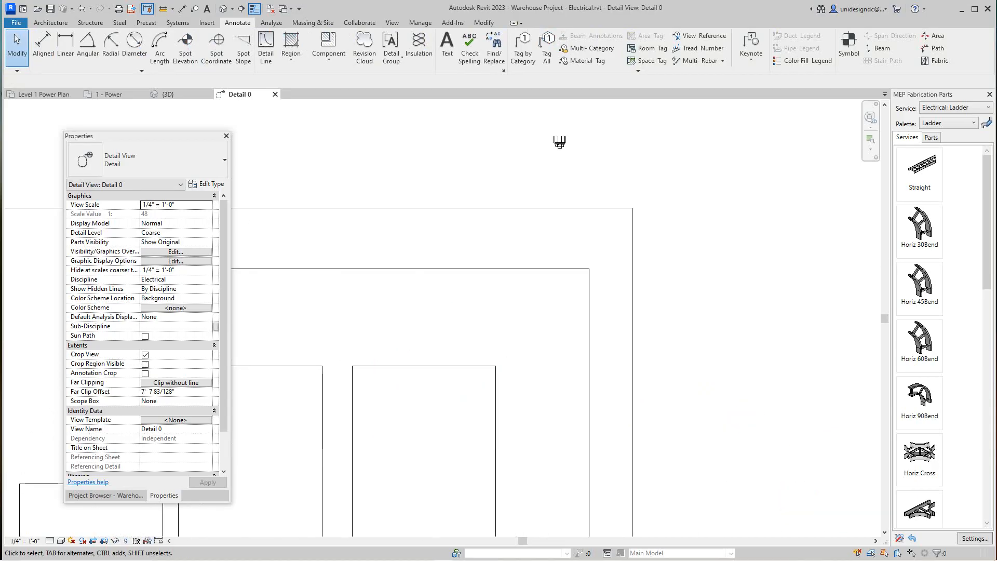
{"action": "scroll", "coordinate": [561, 146], "scroll_direction": "down", "scroll_amount": 6}
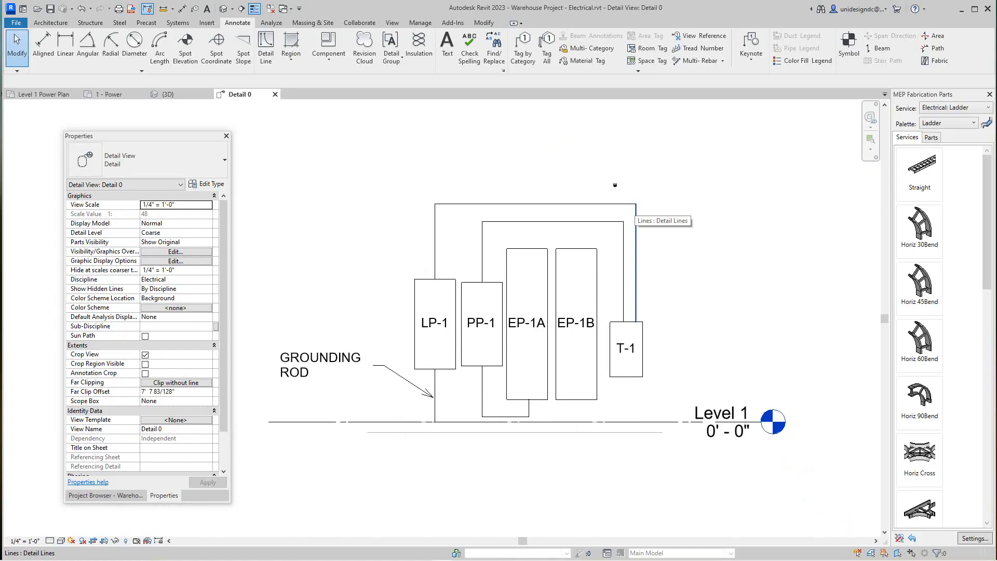
{"action": "scroll", "coordinate": [614, 184], "scroll_direction": "down", "scroll_amount": 2}
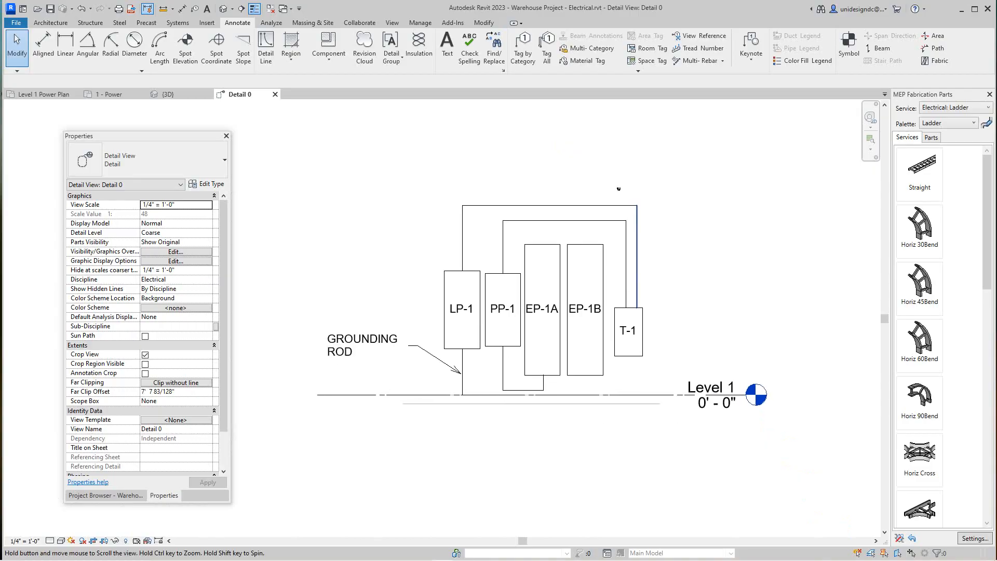
{"action": "scroll", "coordinate": [621, 190], "scroll_direction": "up", "scroll_amount": 3}
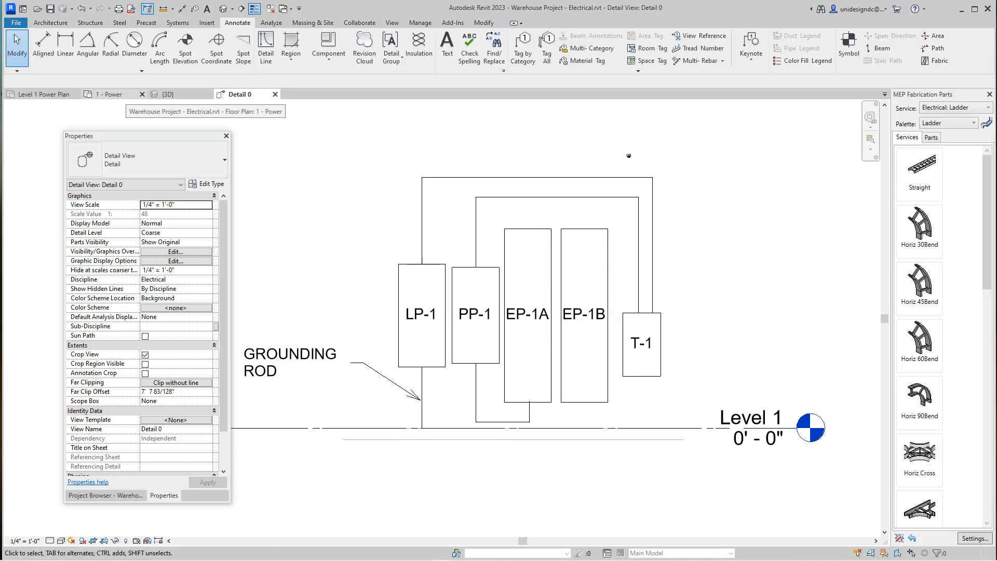
Step: Return to the 1 - Power floor plan and go to the detail view from its section marker
{"action": "left_click", "coordinate": [110, 94]}
{"action": "scroll", "coordinate": [447, 208], "scroll_direction": "up", "scroll_amount": 4}
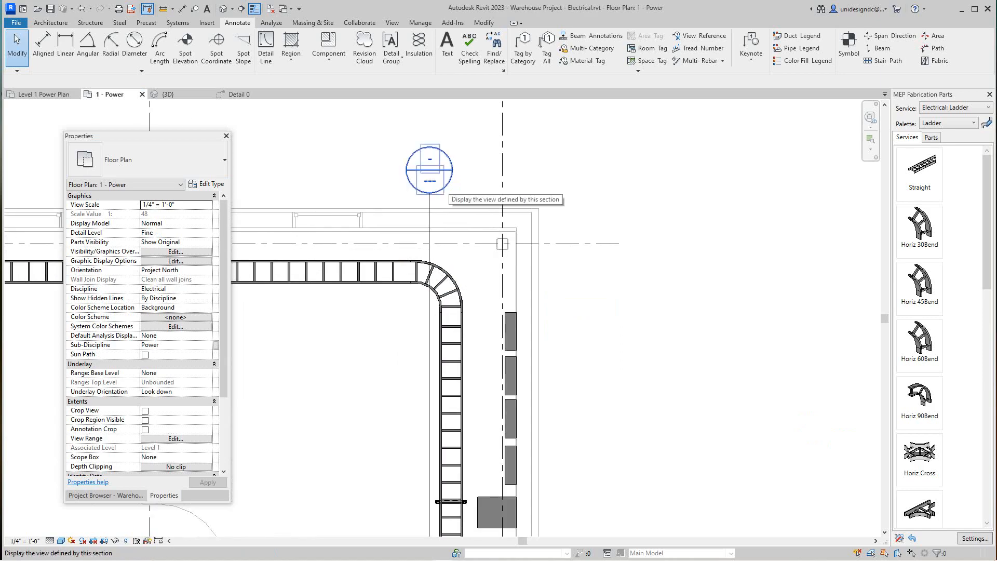
{"action": "right_click", "coordinate": [450, 184]}
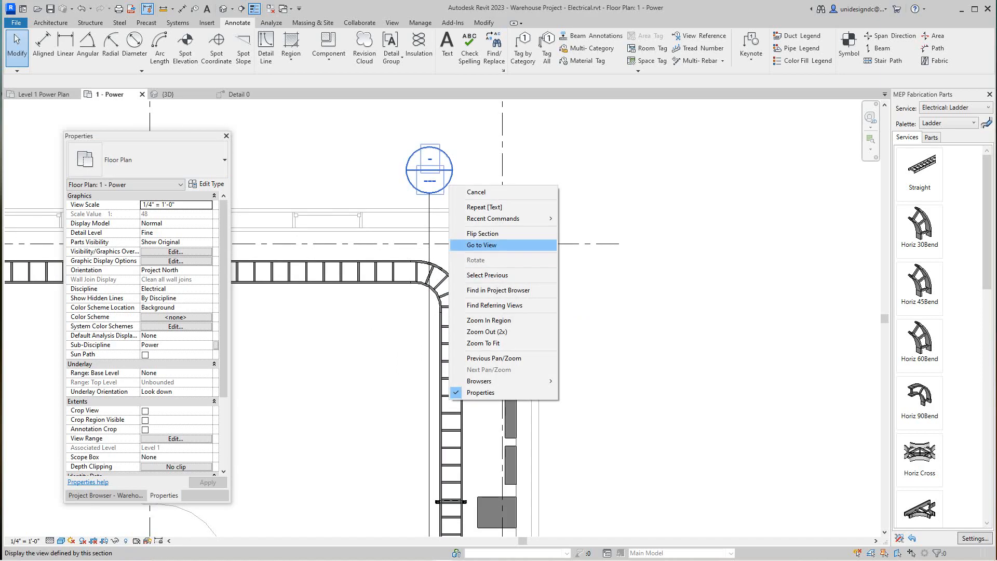
{"action": "left_click", "coordinate": [482, 245]}
{"action": "scroll", "coordinate": [629, 155], "scroll_direction": "down", "scroll_amount": 2}
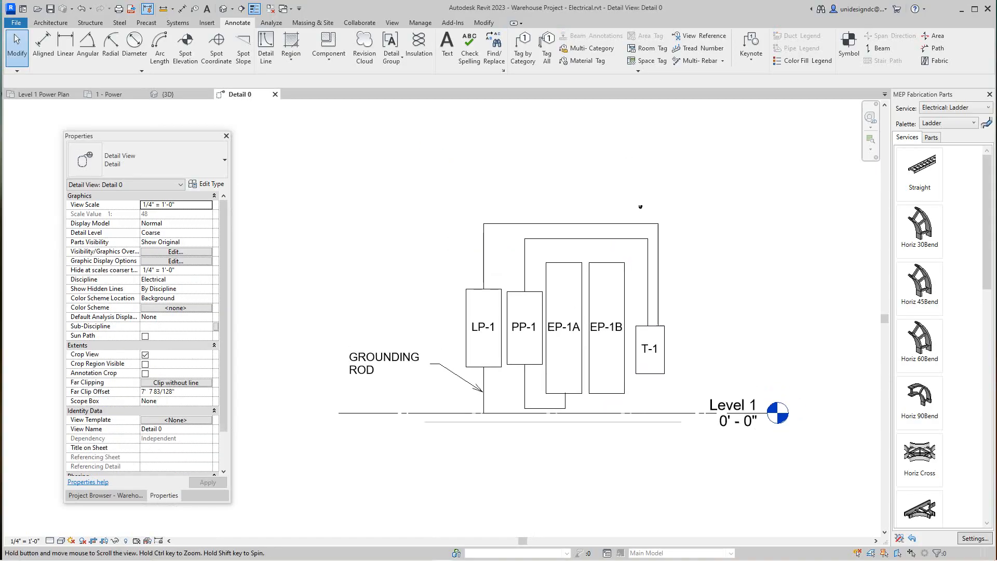
{"action": "mouse_move", "coordinate": [628, 155]}
{"action": "middle_mouse_down"}
{"action": "mouse_move", "coordinate": [635, 229]}
{"action": "mouse_move", "coordinate": [625, 171]}
{"action": "mouse_move", "coordinate": [626, 191]}
{"action": "mouse_move", "coordinate": [590, 146]}
{"action": "middle_mouse_up"}
{"action": "scroll", "coordinate": [635, 229], "scroll_direction": "up", "scroll_amount": 2}
{"action": "scroll", "coordinate": [626, 191], "scroll_direction": "up", "scroll_amount": 1}
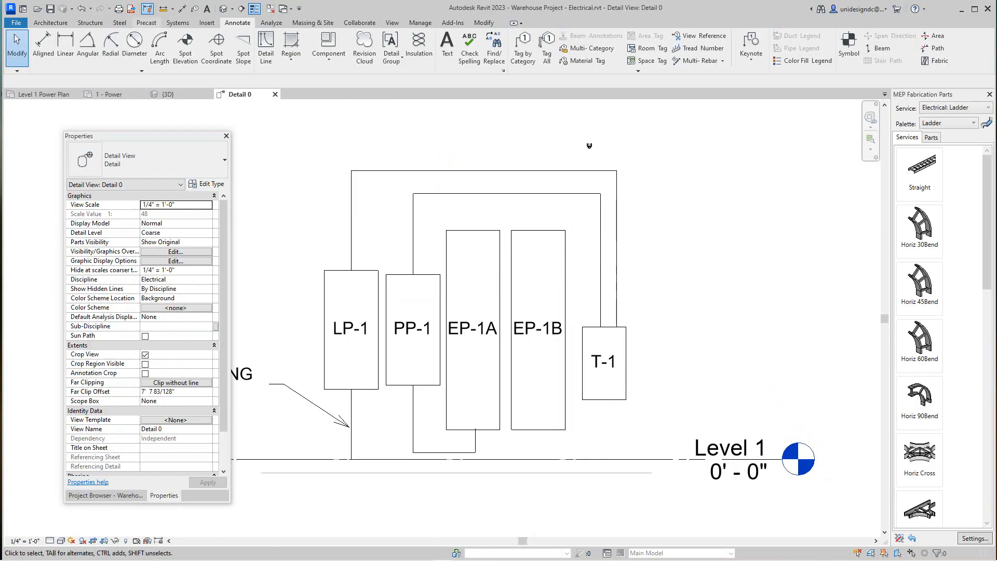
Step: Switch to the {3D} view and examine the electrical panels at the building corner
{"action": "left_click", "coordinate": [167, 94]}
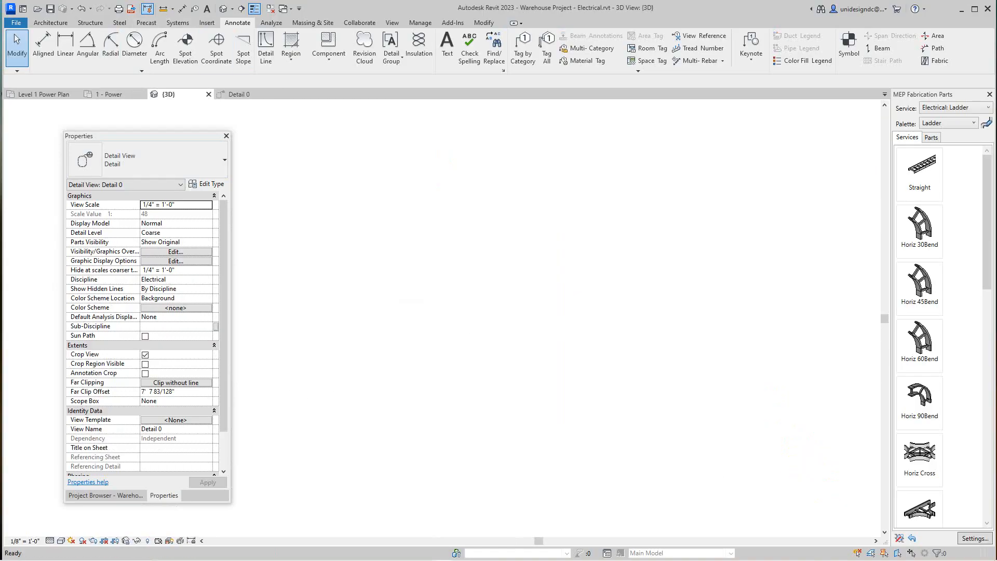
{"action": "scroll", "coordinate": [420, 333], "scroll_direction": "down", "scroll_amount": 7}
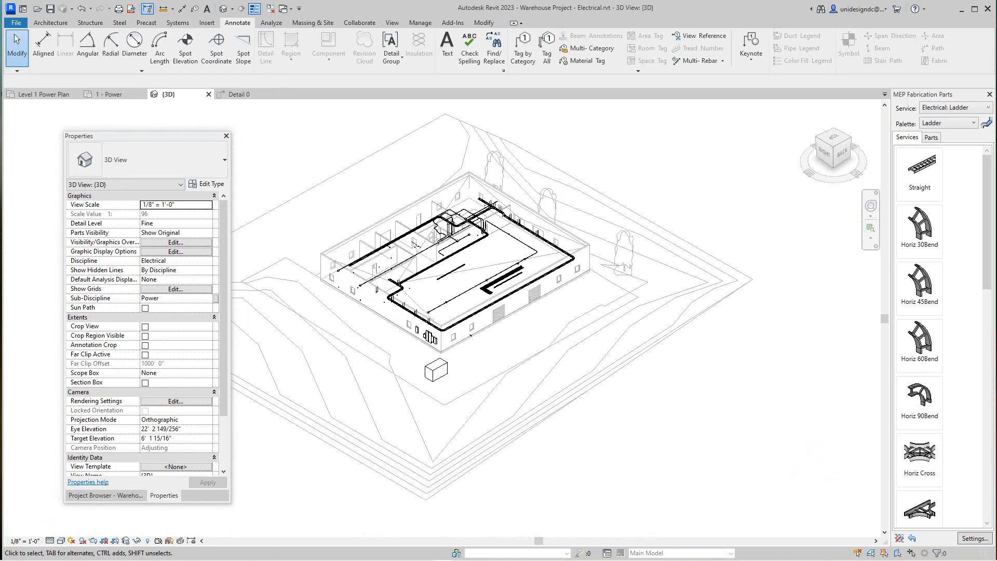
{"action": "scroll", "coordinate": [462, 447], "scroll_direction": "up", "scroll_amount": 3}
{"action": "middle_click_drag", "start_coordinate": [457, 321], "coordinate": [567, 483]}
{"action": "scroll", "coordinate": [474, 358], "scroll_direction": "up", "scroll_amount": 5}
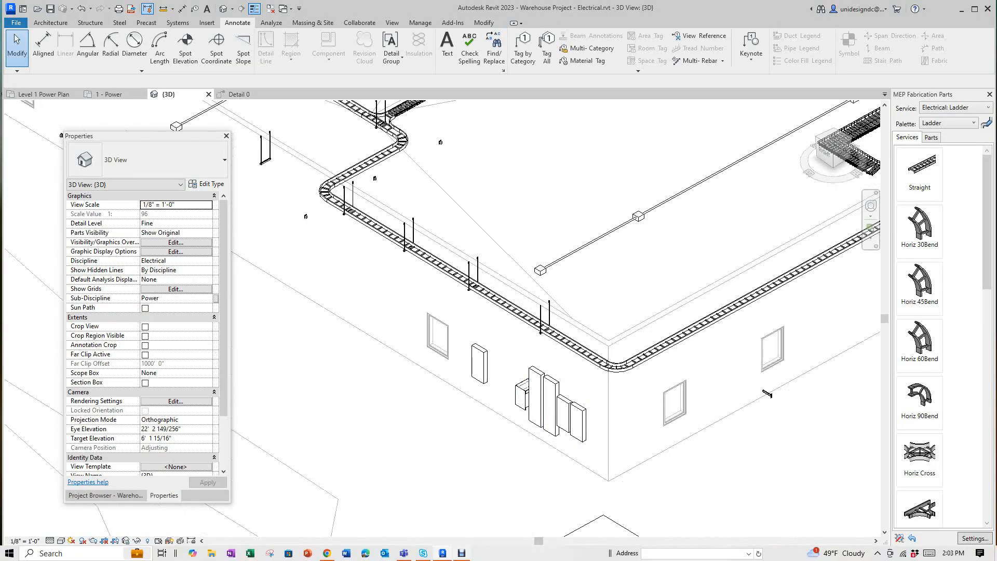
{"action": "left_click", "coordinate": [461, 553]}
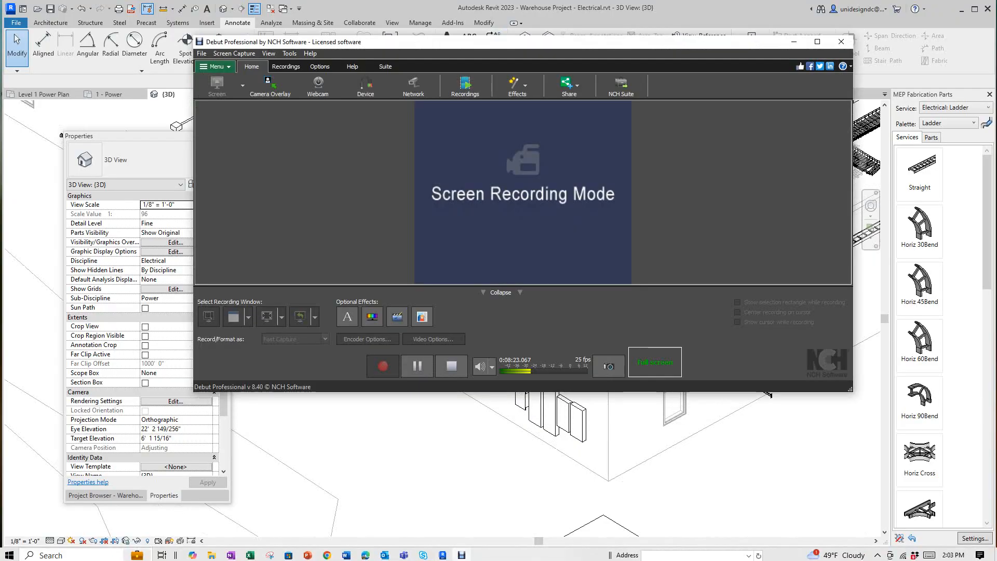